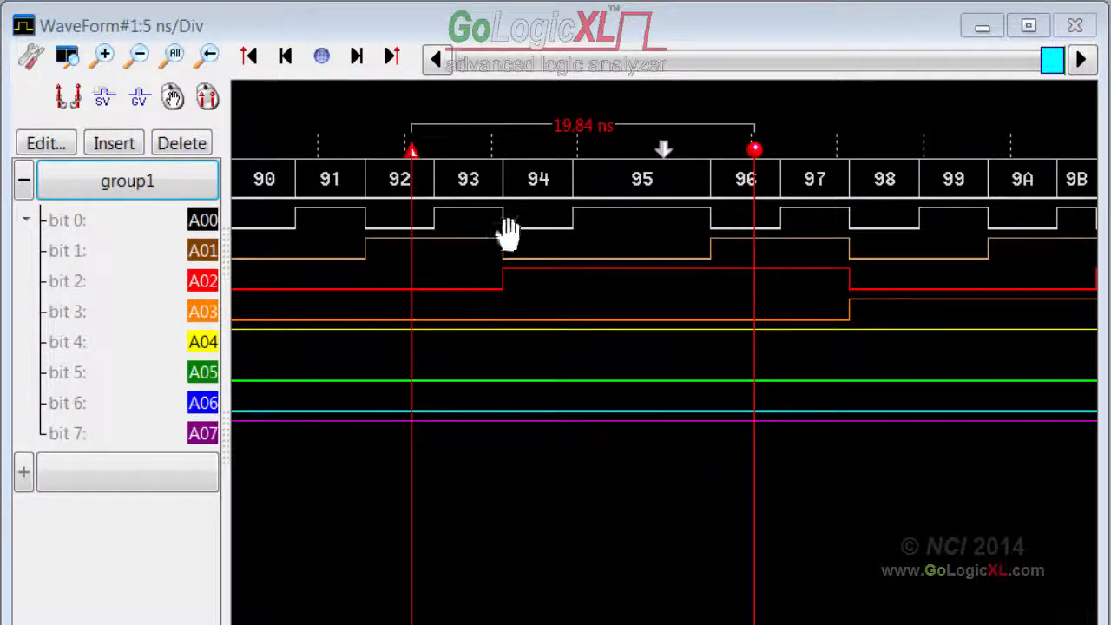
Step: Move the first red marker of pair #1 to the rising edge of bit 0 at the start of value 95
{"action": "left_click", "coordinate": [207, 98]}
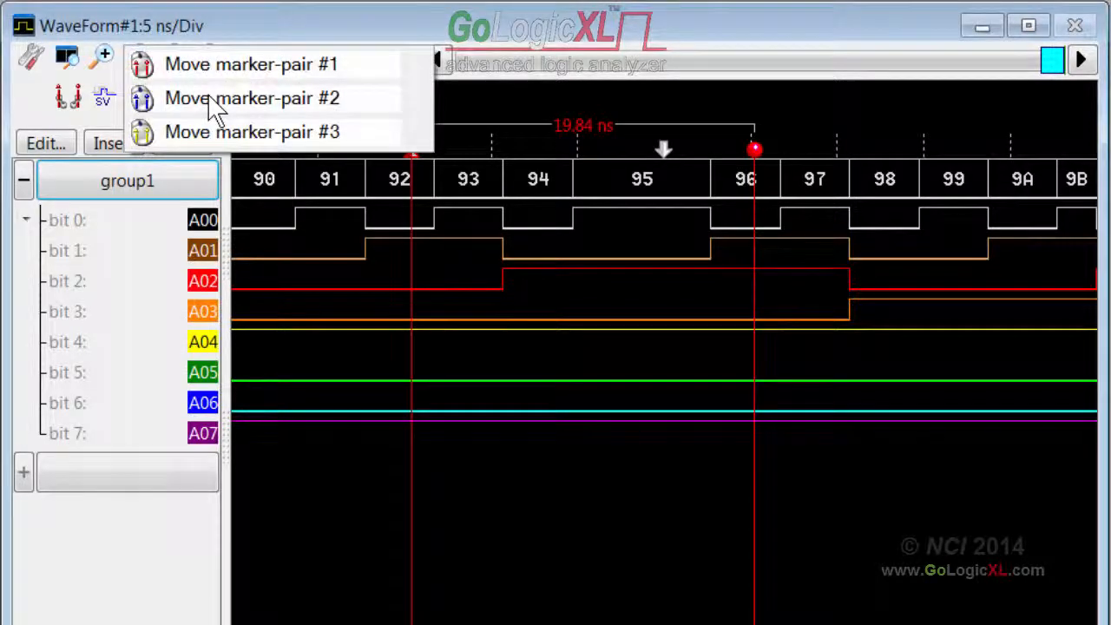
{"action": "left_click", "coordinate": [217, 102]}
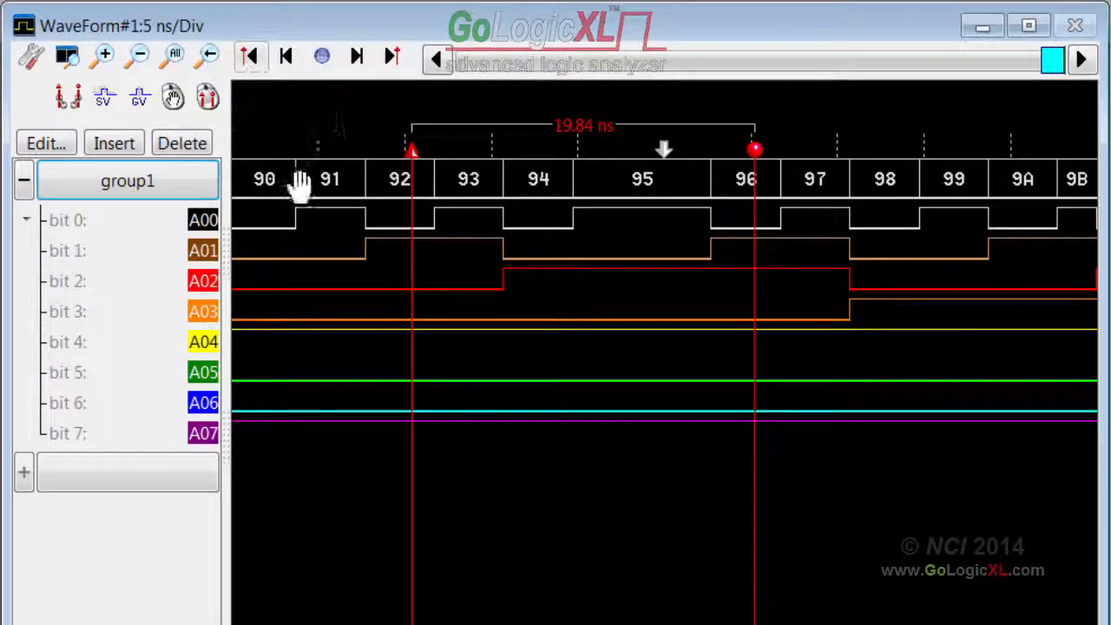
{"action": "left_click", "coordinate": [582, 191]}
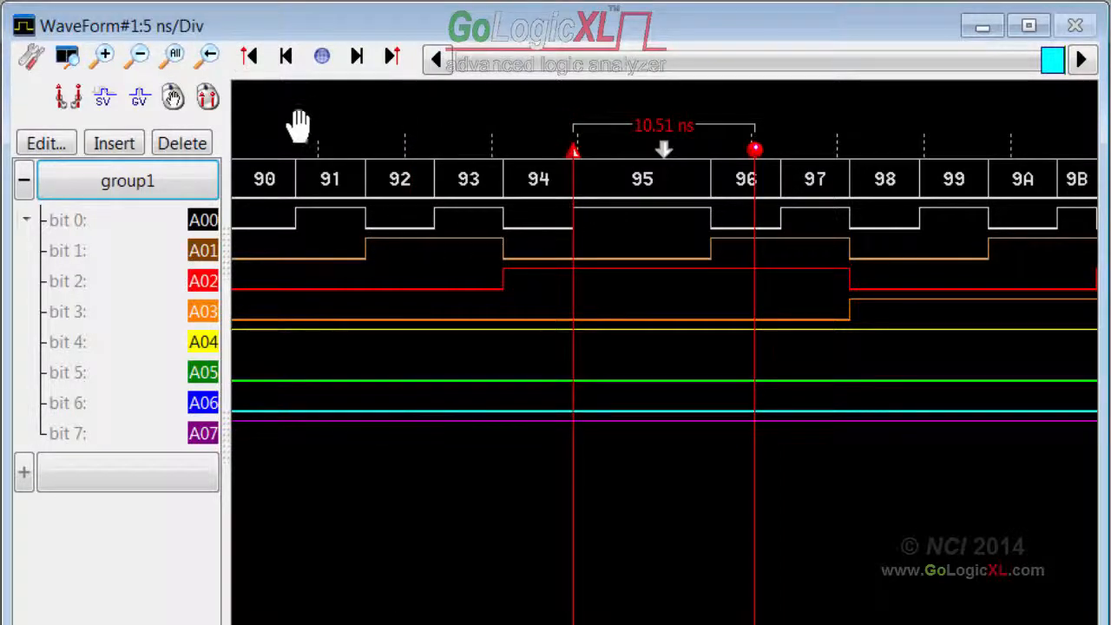
Step: Place the blue marker pair #2 at the start of value 91 and inside value 92, about 5.68 ns apart
{"action": "left_click", "coordinate": [217, 105]}
{"action": "left_click", "coordinate": [221, 99]}
{"action": "left_click", "coordinate": [300, 187]}
{"action": "left_click", "coordinate": [393, 208]}
Step: Place the yellow marker pair #3 at the starts of values 99 and 9B, 8 ns apart
{"action": "left_click", "coordinate": [208, 99]}
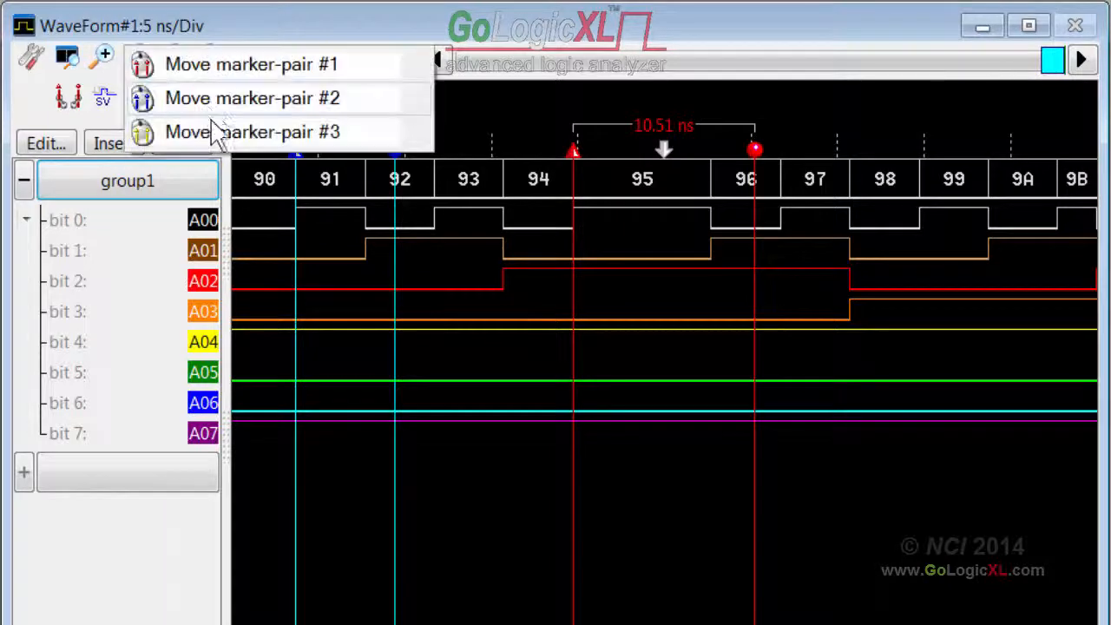
{"action": "left_click", "coordinate": [211, 132]}
{"action": "left_click", "coordinate": [919, 213]}
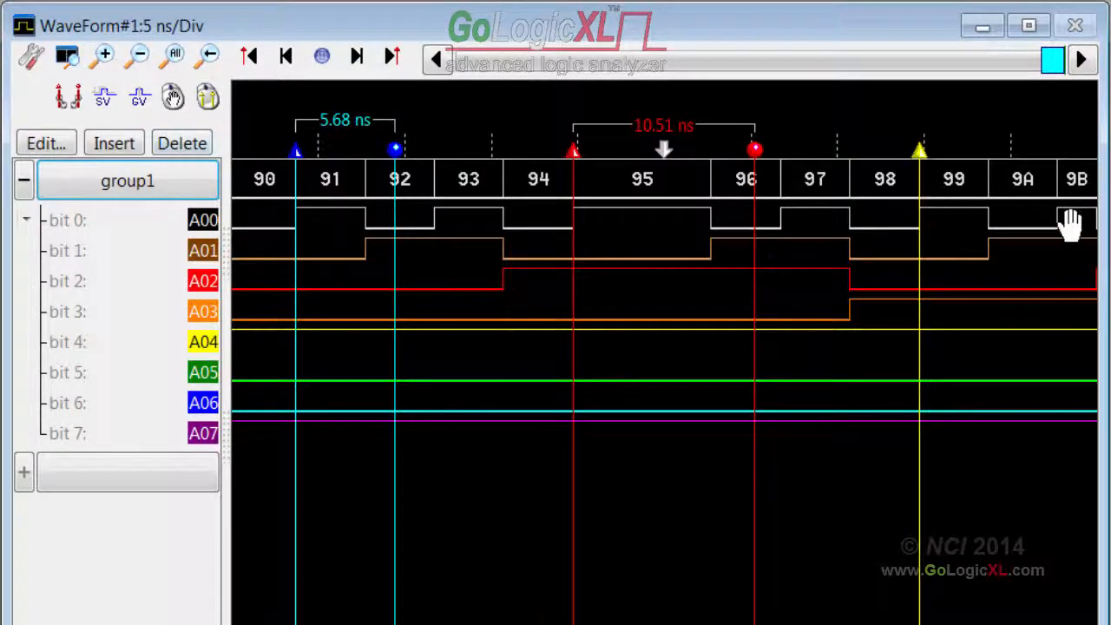
{"action": "left_click", "coordinate": [1066, 217]}
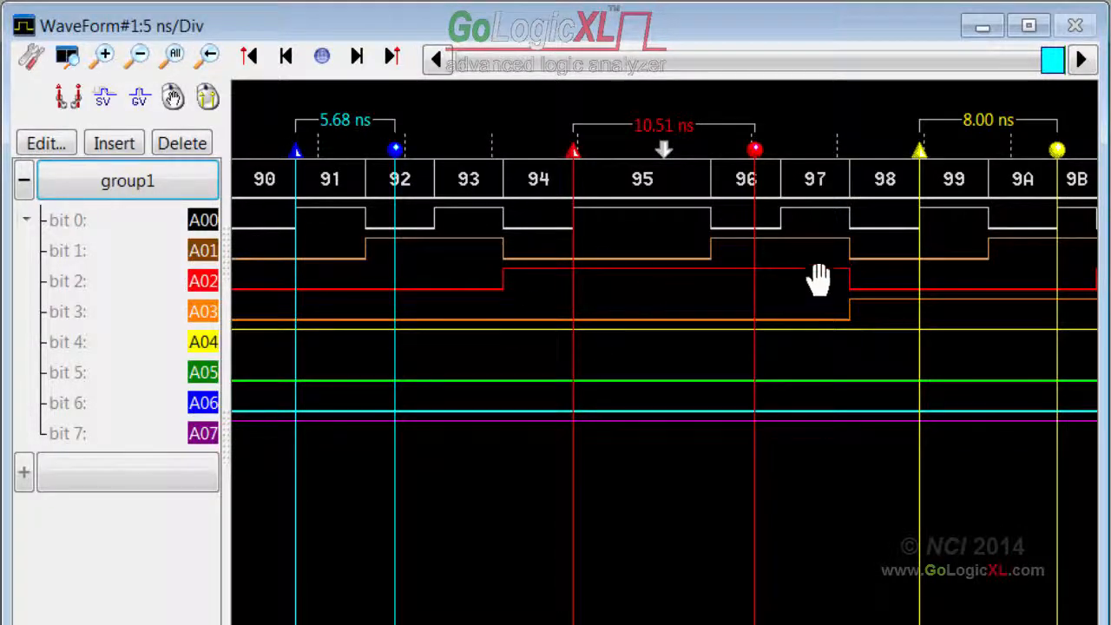
Step: Reposition marker pair #3 at the 200 ns/Div scale, earlier in the capture and 340 ns apart
{"action": "scroll", "coordinate": [988, 272], "scroll_direction": "down", "scroll_amount": 5}
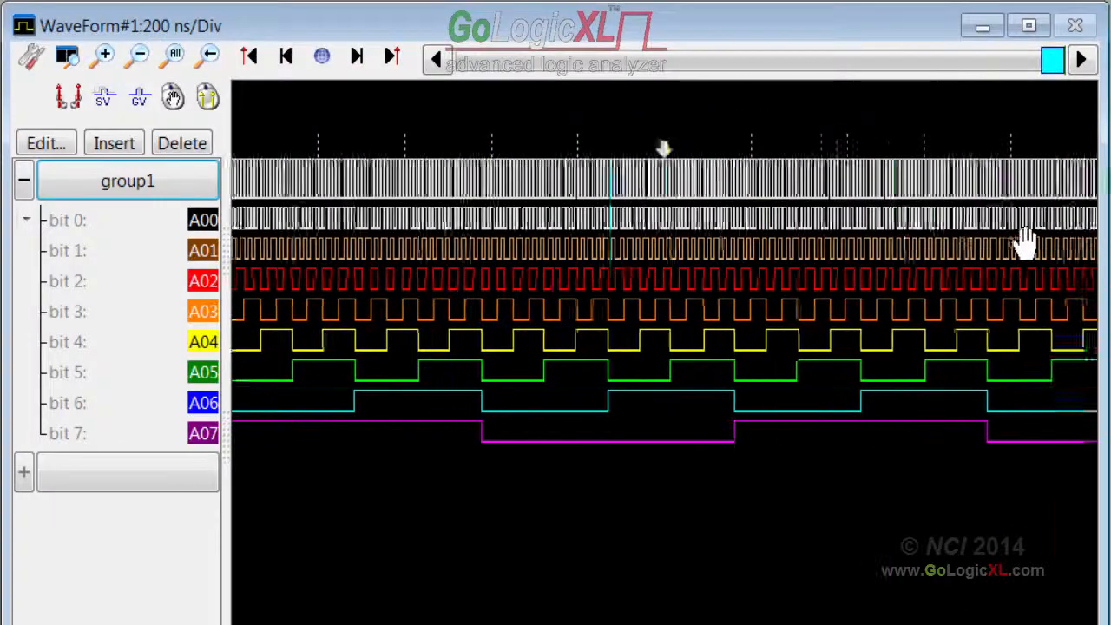
{"action": "left_click_drag", "start_coordinate": [790, 265], "coordinate": [625, 268]}
{"action": "left_click", "coordinate": [533, 230]}
{"action": "left_click", "coordinate": [680, 209]}
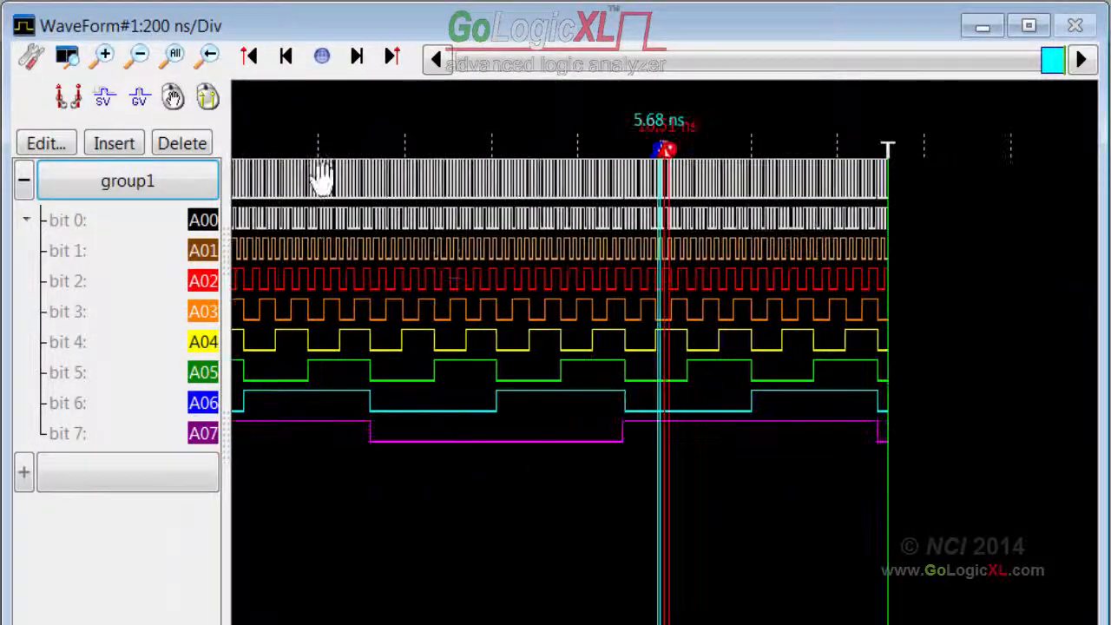
Step: Move the blue marker pair #2 to the start of value 83 and the next rising edge of bit 3, 24 ns apart
{"action": "scroll", "coordinate": [565, 261], "scroll_direction": "up", "scroll_amount": 4}
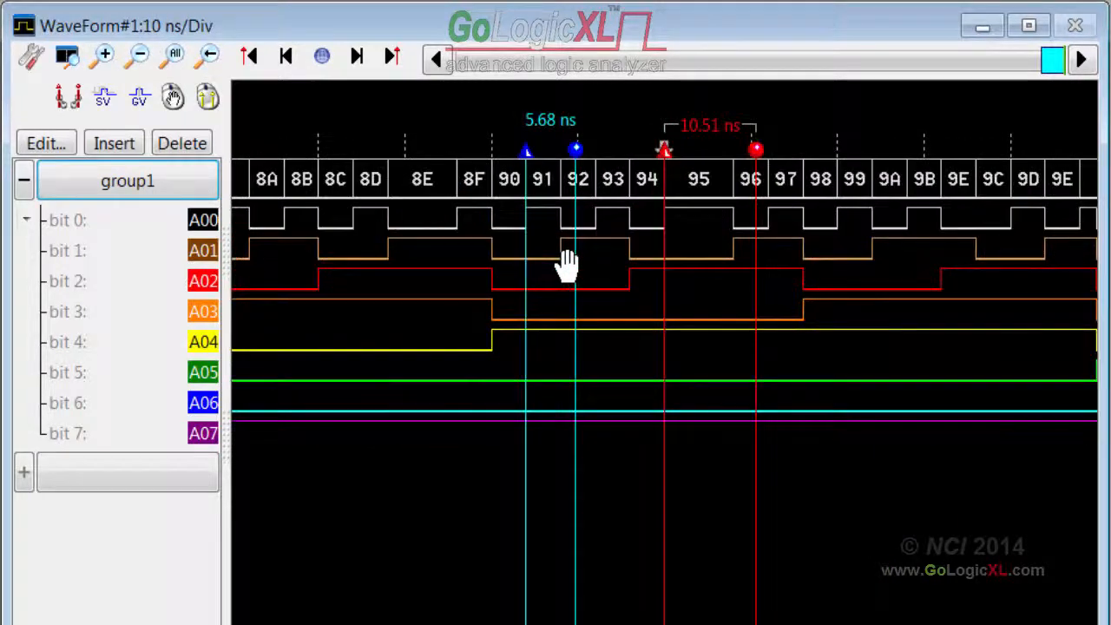
{"action": "left_click", "coordinate": [207, 97]}
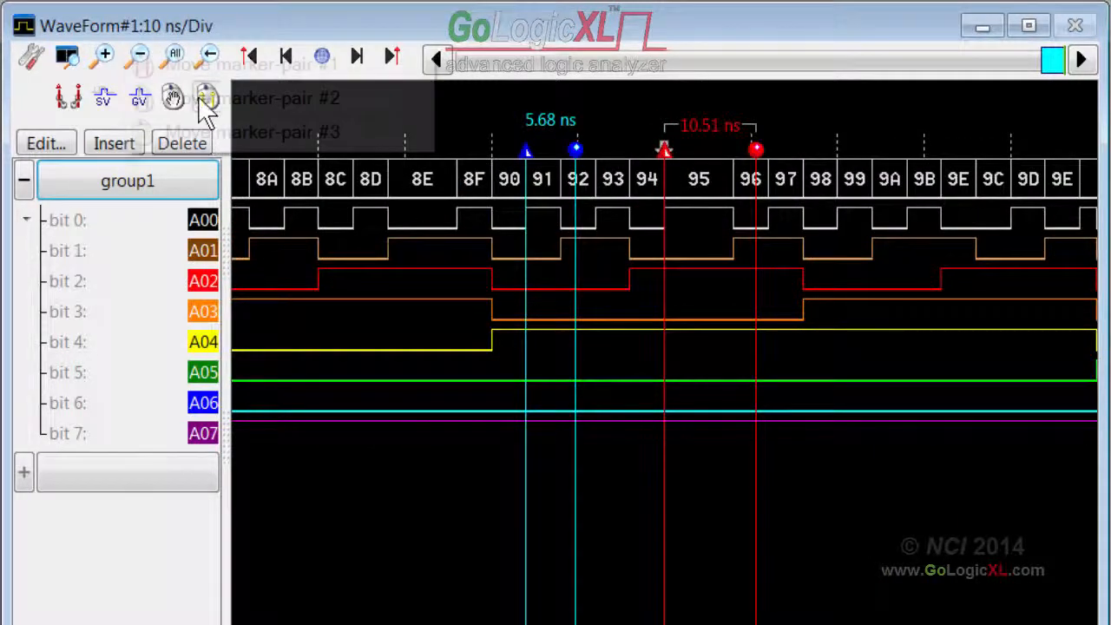
{"action": "left_click", "coordinate": [222, 101]}
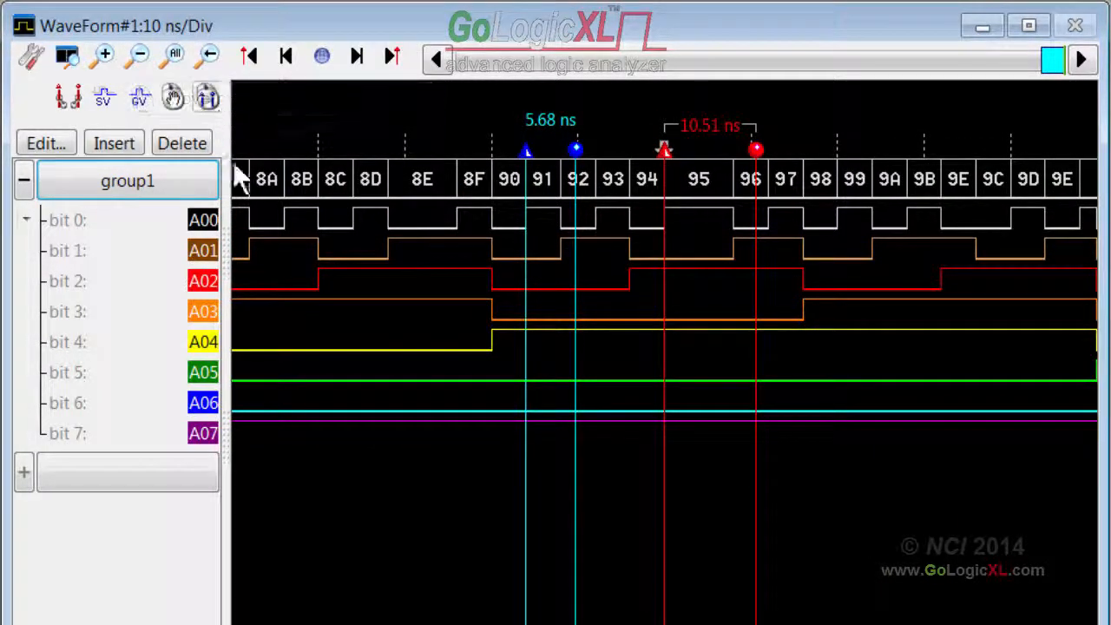
{"action": "scroll", "coordinate": [396, 240], "scroll_direction": "down", "scroll_amount": 6}
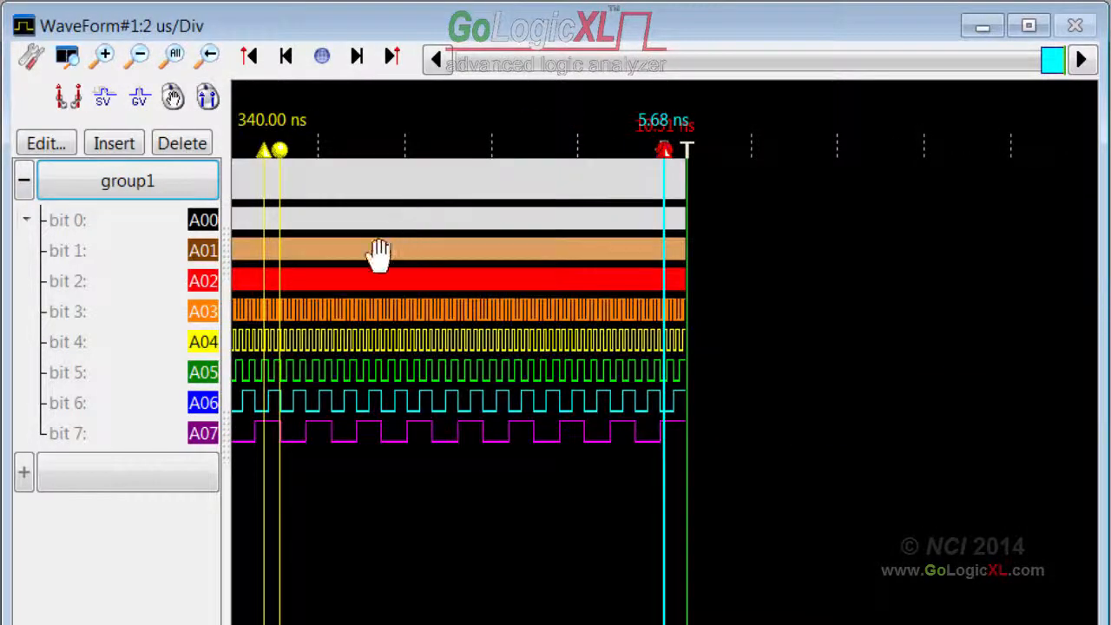
{"action": "scroll", "coordinate": [489, 253], "scroll_direction": "up", "scroll_amount": 6}
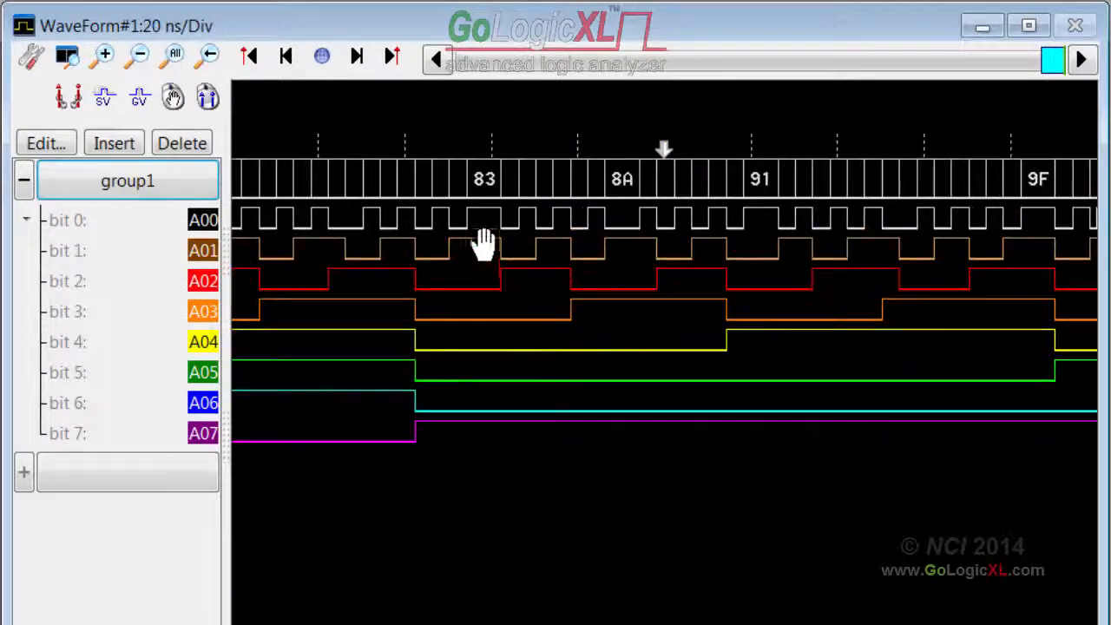
{"action": "left_click", "coordinate": [469, 241]}
{"action": "left_click", "coordinate": [569, 184]}
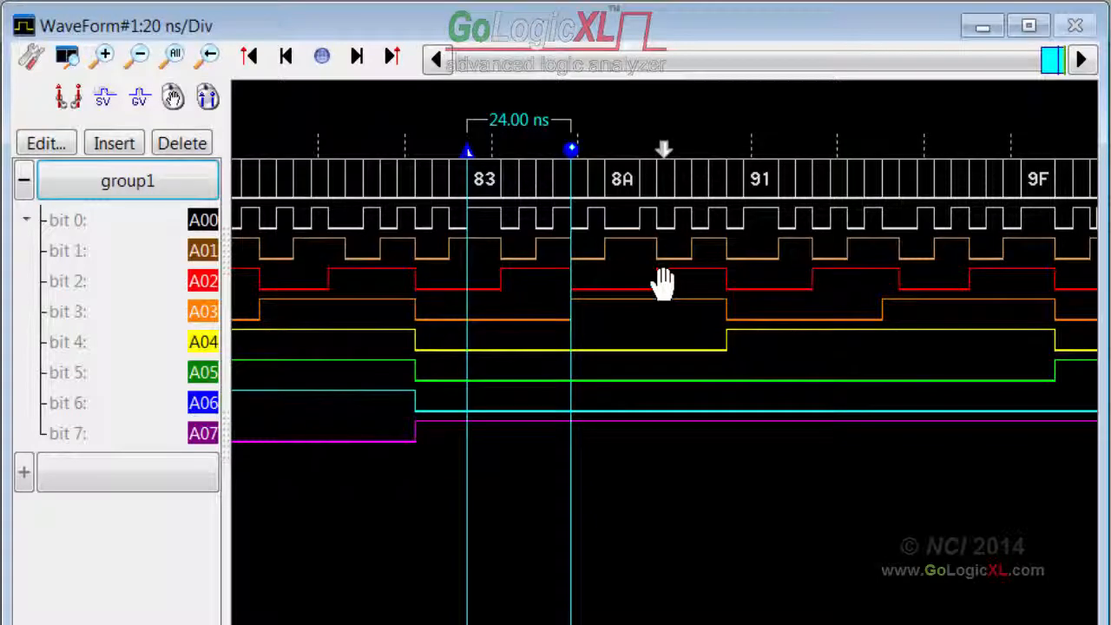
Step: Move the first blue marker to the bit 4 rising edge after value 2F and the second farther along the capture, about 441.9 us apart
{"action": "scroll", "coordinate": [694, 261], "scroll_direction": "up", "scroll_amount": 2}
{"action": "scroll", "coordinate": [686, 225], "scroll_direction": "down", "scroll_amount": 2}
{"action": "left_click", "coordinate": [491, 62]}
{"action": "left_click_drag", "start_coordinate": [1053, 59], "coordinate": [536, 97]}
{"action": "left_click", "coordinate": [472, 286]}
{"action": "left_click", "coordinate": [663, 221]}
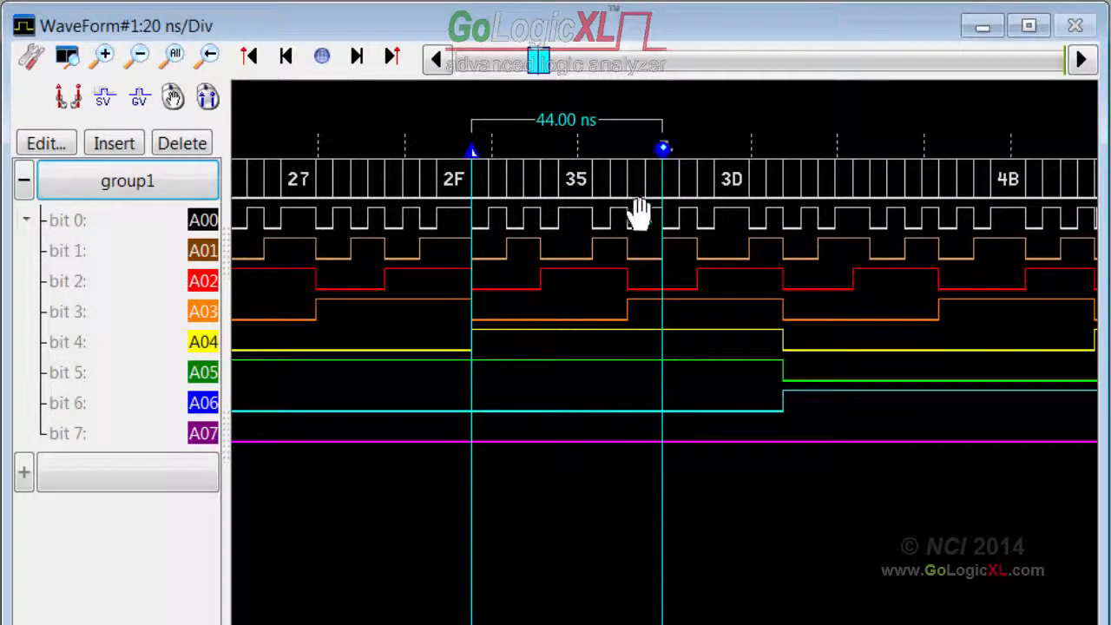
{"action": "left_click_drag", "start_coordinate": [536, 59], "coordinate": [646, 64]}
{"action": "left_click", "coordinate": [534, 256]}
Step: Place marker pair #3 with its first yellow marker at the start of value 09 and its second about 628 us farther along
{"action": "left_click", "coordinate": [648, 64]}
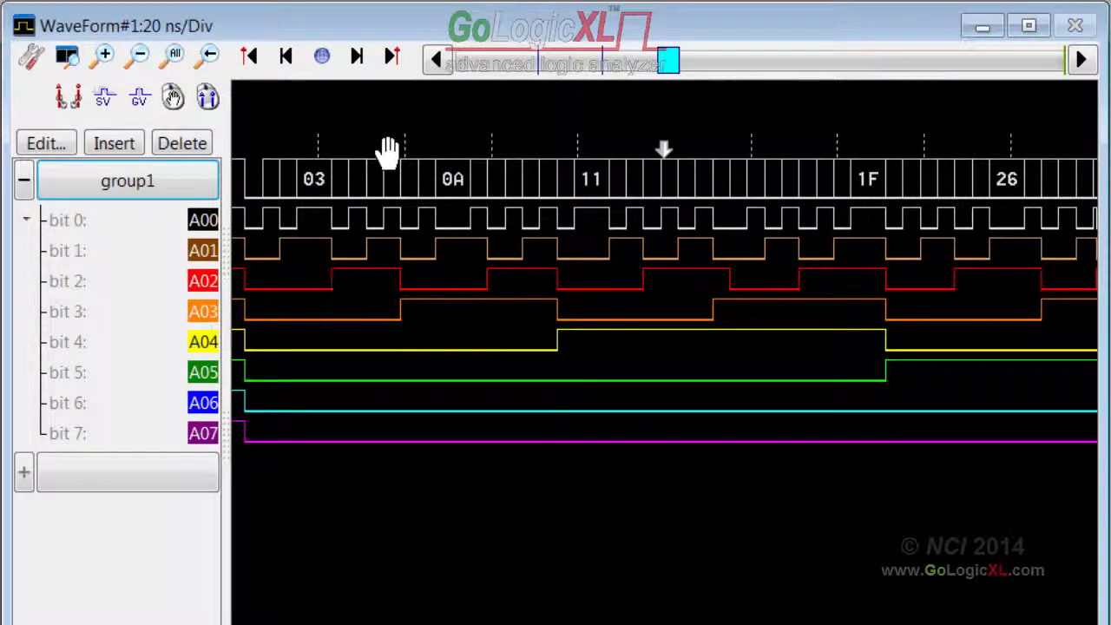
{"action": "left_click", "coordinate": [207, 98]}
{"action": "left_click", "coordinate": [233, 143]}
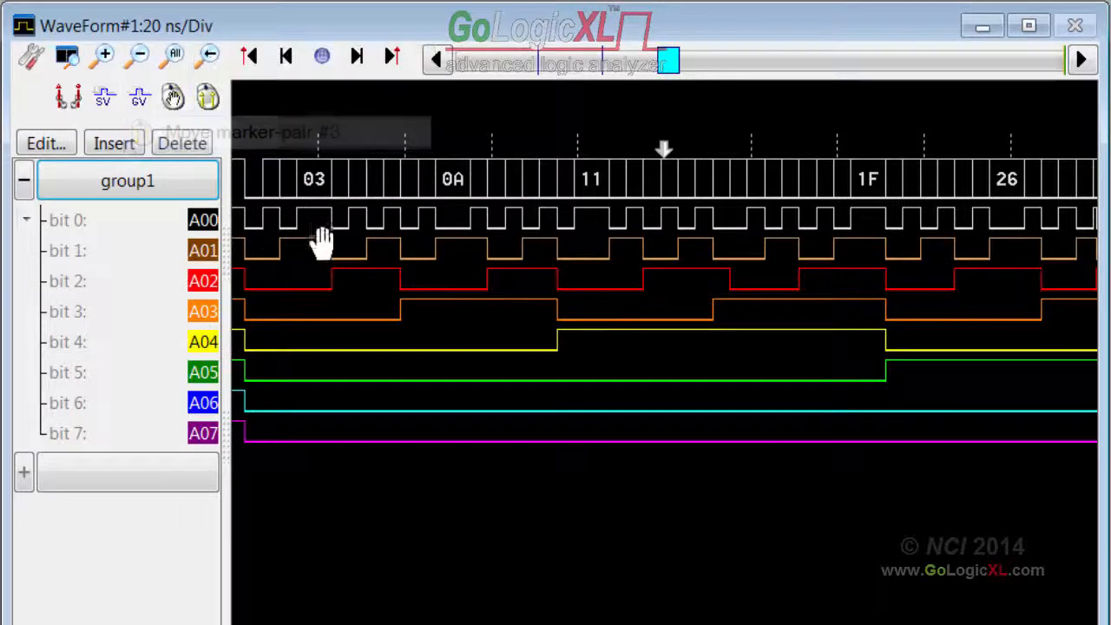
{"action": "left_click", "coordinate": [418, 199]}
{"action": "left_click_drag", "start_coordinate": [678, 69], "coordinate": [869, 64]}
{"action": "left_click", "coordinate": [725, 268]}
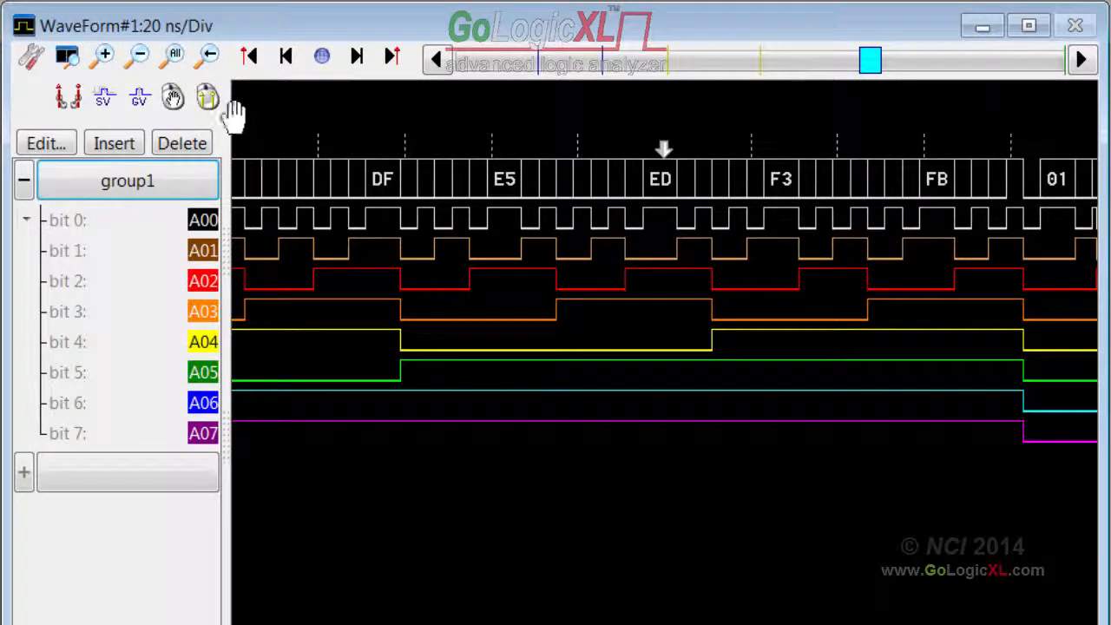
Step: Place marker pair #1 with its first red marker at value E5 and its second at the end of value 13, about 845 us apart
{"action": "left_click", "coordinate": [208, 96]}
{"action": "left_click", "coordinate": [233, 66]}
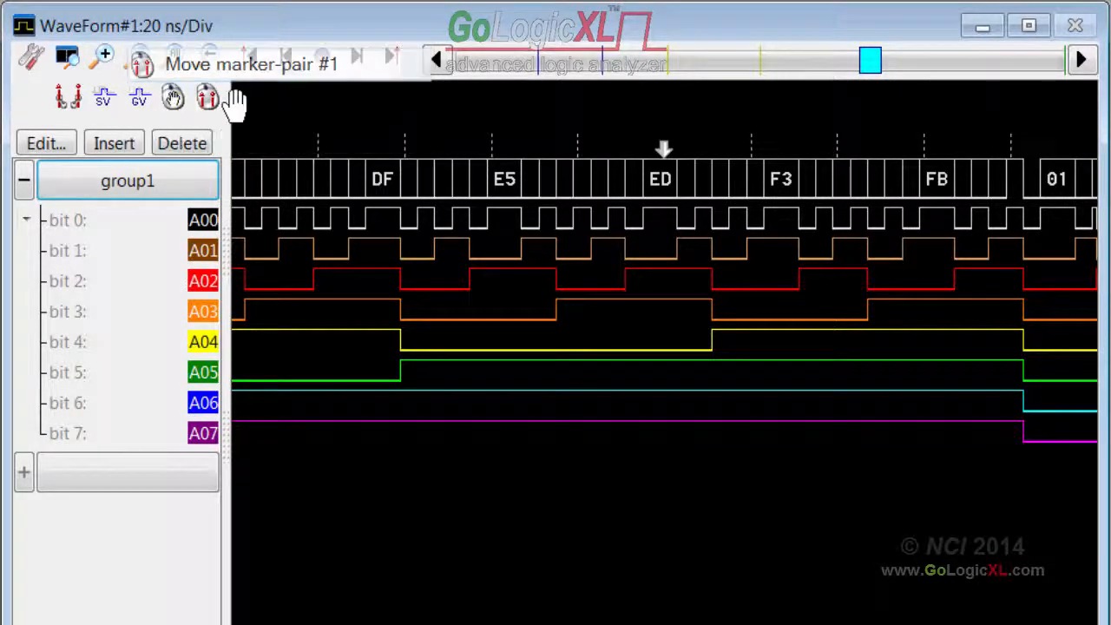
{"action": "left_click", "coordinate": [488, 229]}
{"action": "left_click_drag", "start_coordinate": [870, 76], "coordinate": [992, 76]}
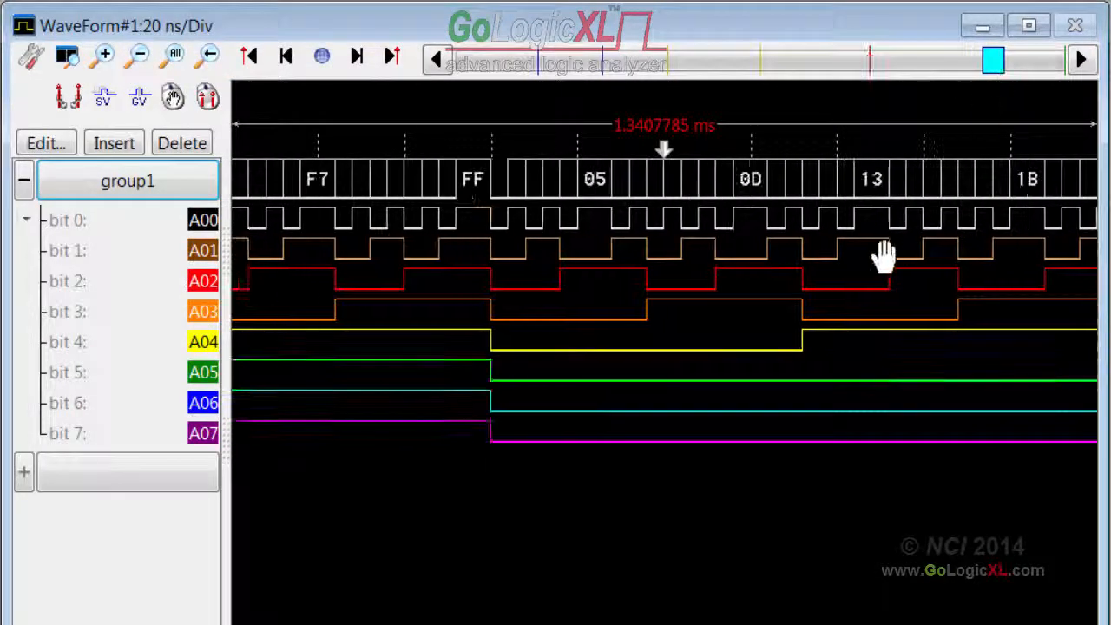
{"action": "left_click", "coordinate": [887, 250]}
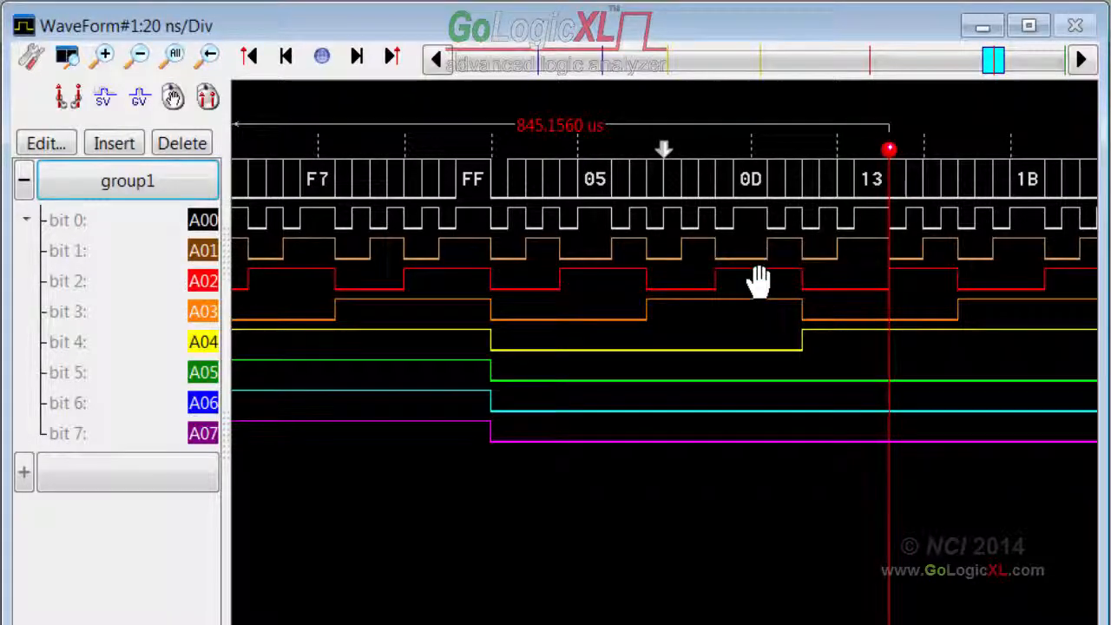
Step: Jump the view to each blue, yellow and red marker in turn, from the earliest to the latest in the capture
{"action": "left_click", "coordinate": [538, 59]}
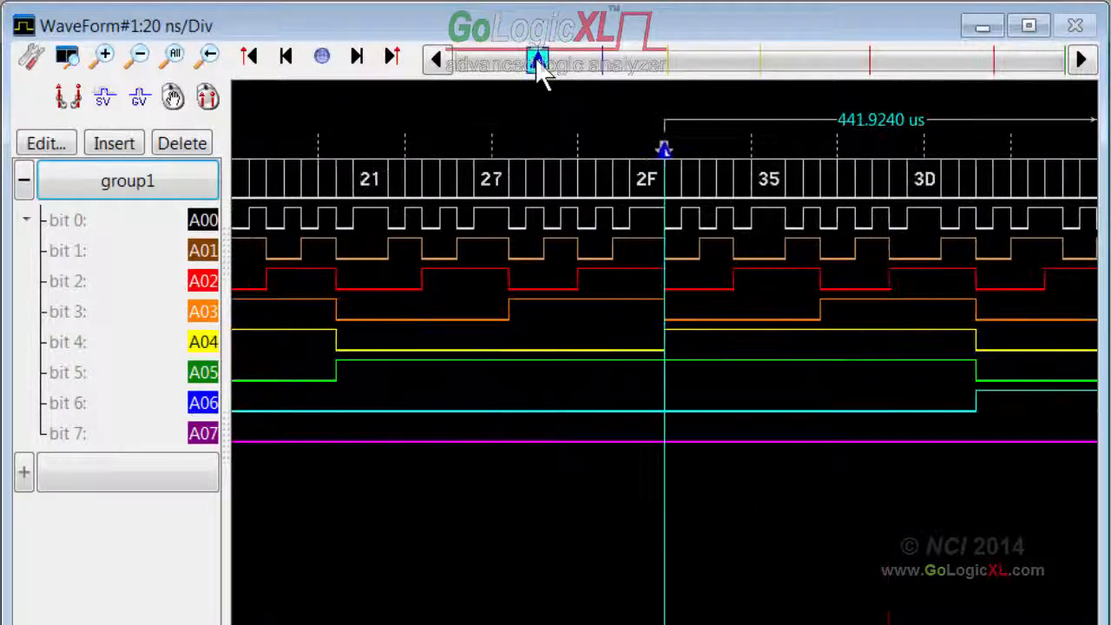
{"action": "left_click", "coordinate": [600, 61]}
{"action": "left_click", "coordinate": [667, 61]}
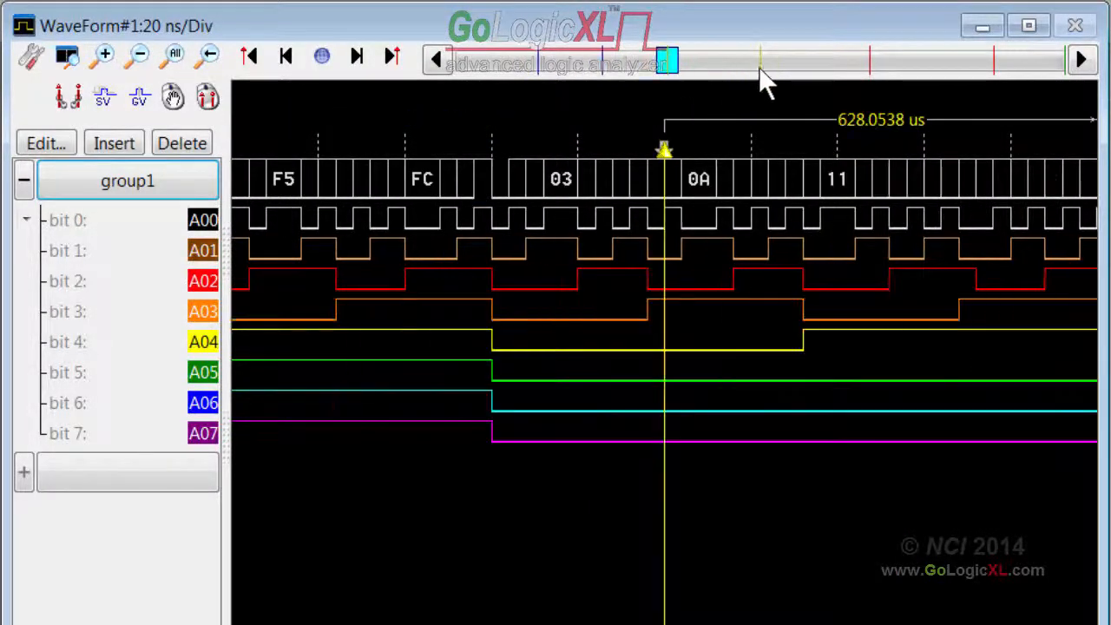
{"action": "left_click", "coordinate": [764, 63]}
{"action": "left_click", "coordinate": [866, 63]}
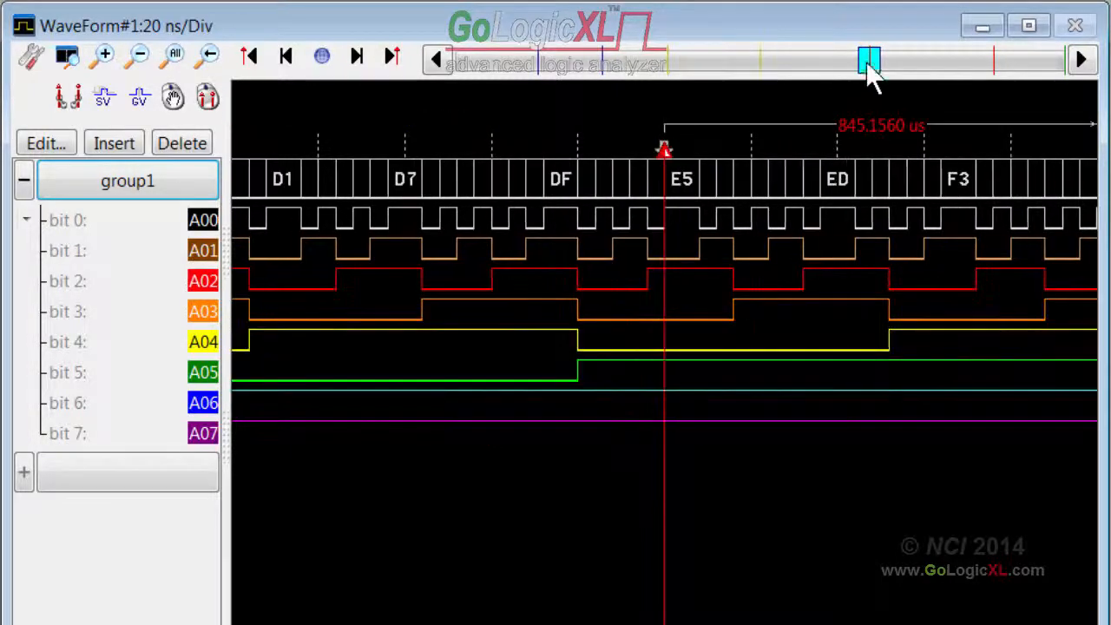
{"action": "left_click", "coordinate": [994, 61]}
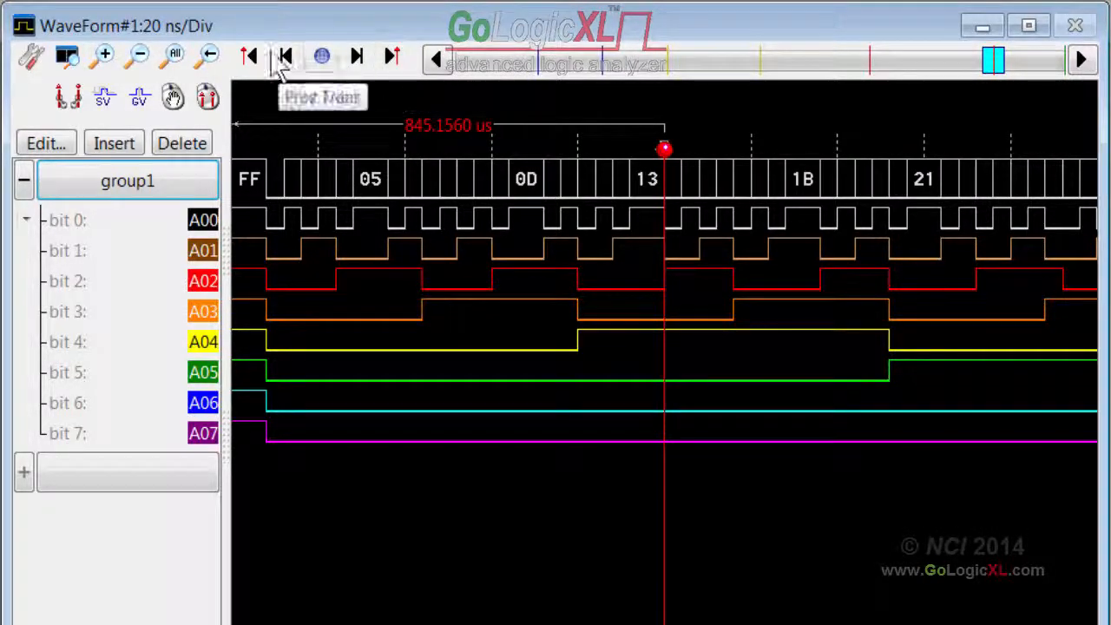
Step: Set the navigation mode to scroll to markers and step back to the first blue marker, returning forward to the first yellow one
{"action": "left_click", "coordinate": [323, 59]}
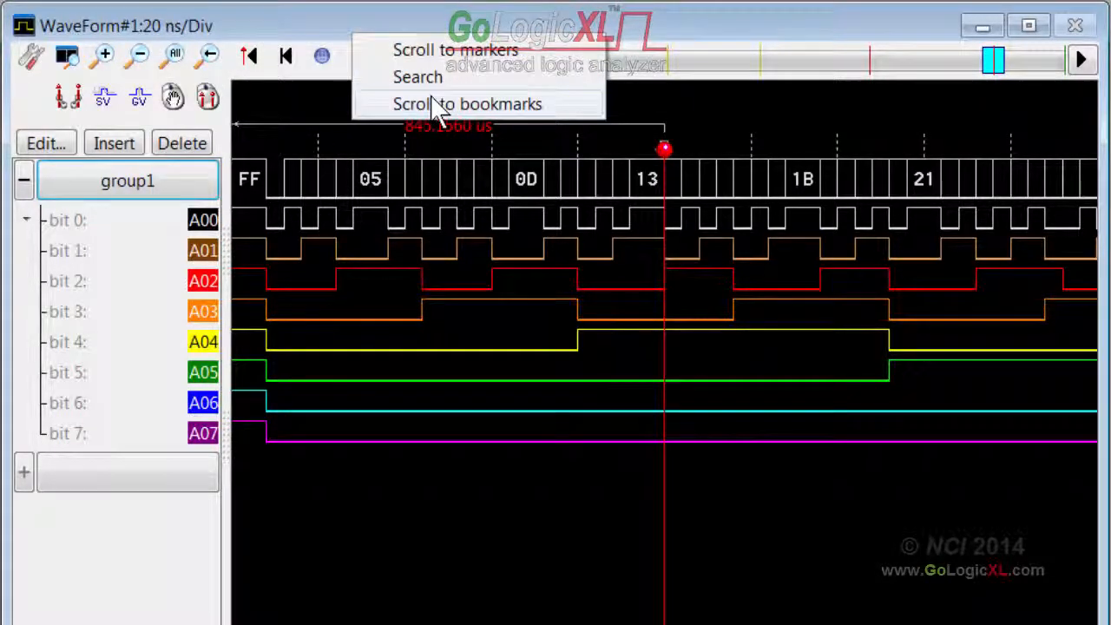
{"action": "left_click", "coordinate": [425, 52]}
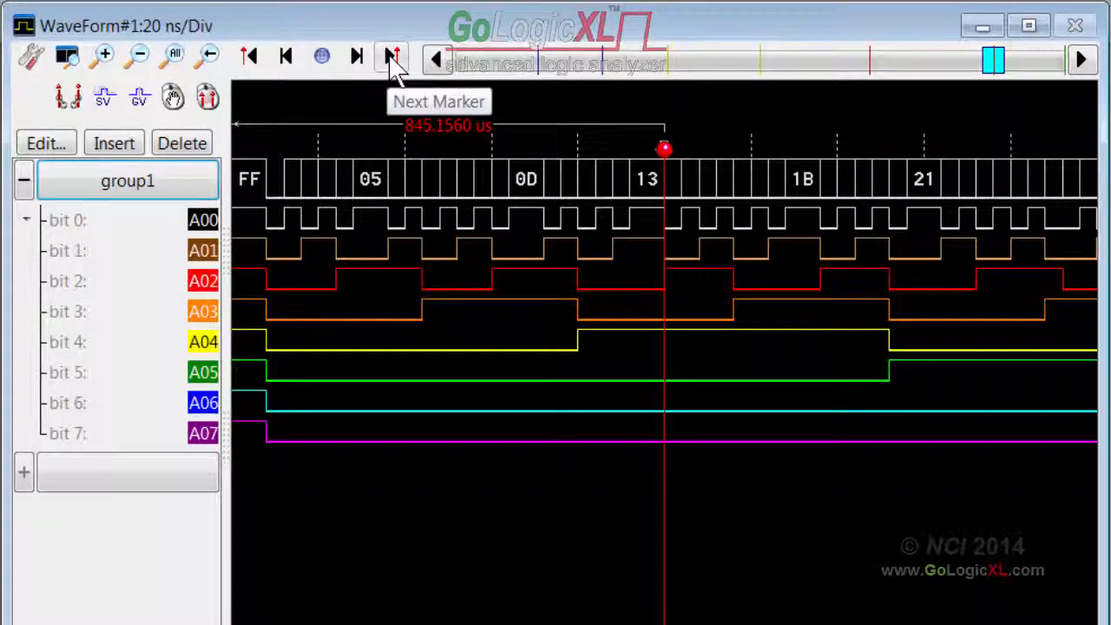
{"action": "left_click", "coordinate": [254, 62]}
{"action": "left_click", "coordinate": [255, 63]}
{"action": "left_click", "coordinate": [254, 63]}
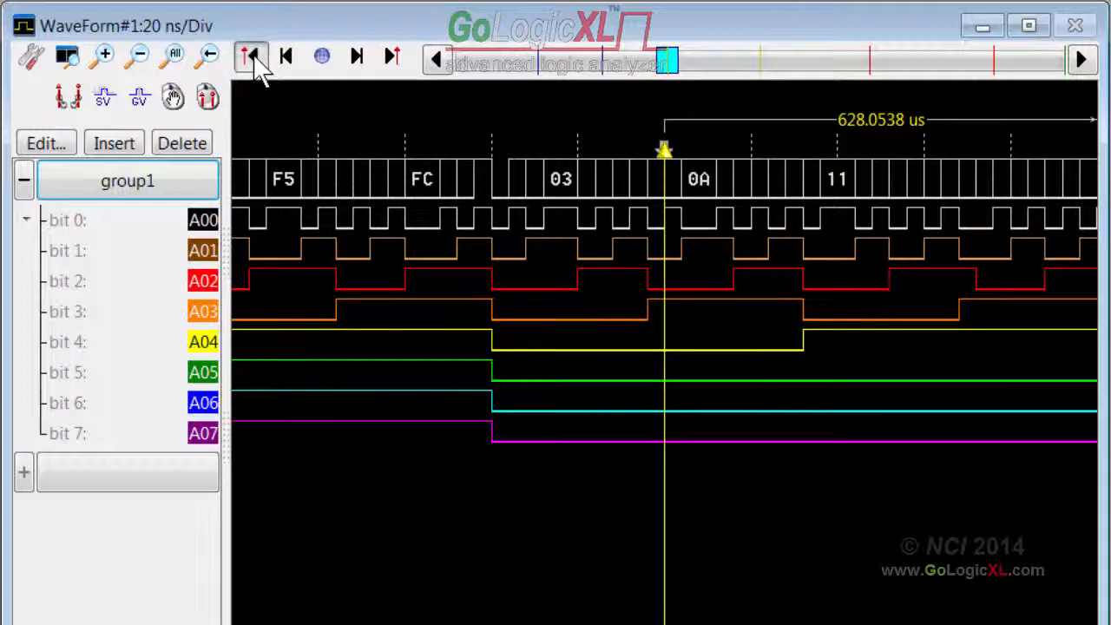
{"action": "left_click", "coordinate": [254, 63]}
{"action": "left_click", "coordinate": [254, 62]}
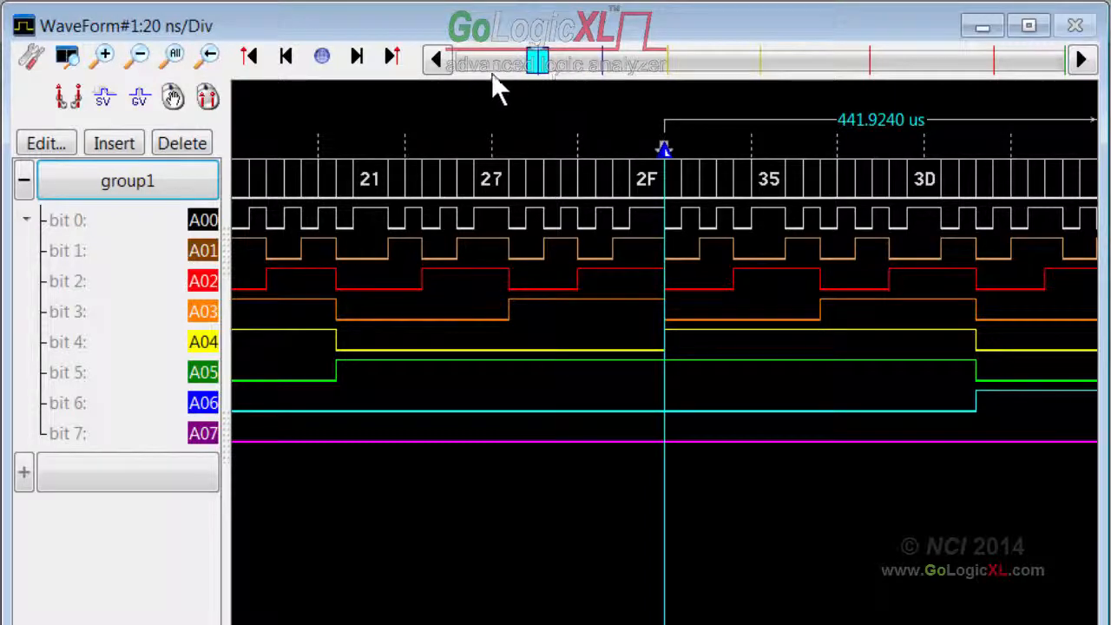
{"action": "left_click", "coordinate": [392, 57]}
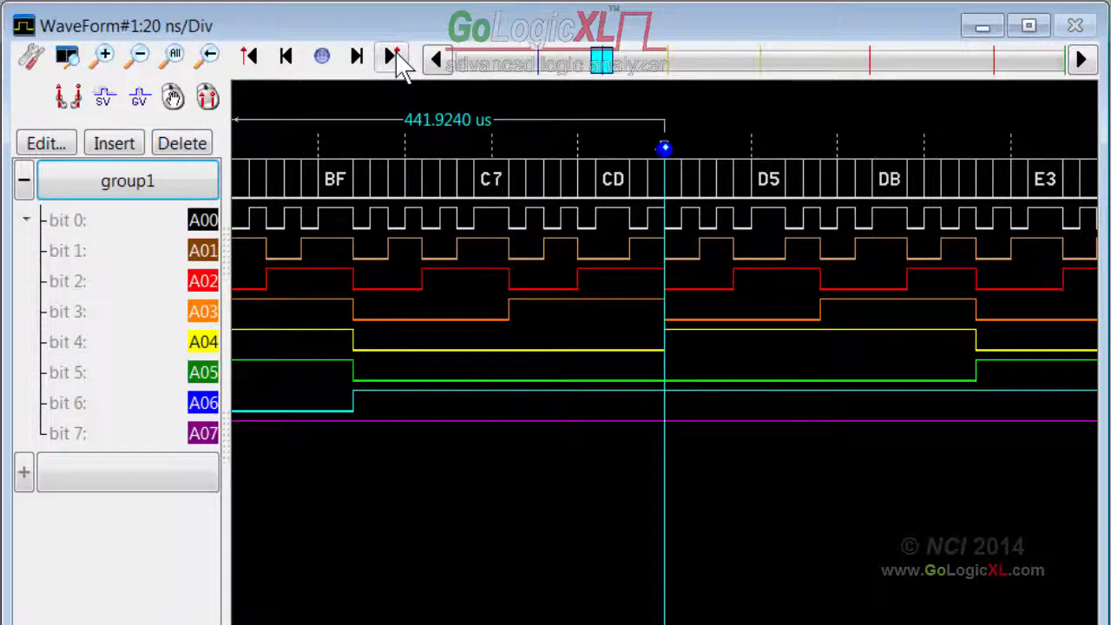
{"action": "left_click", "coordinate": [396, 61]}
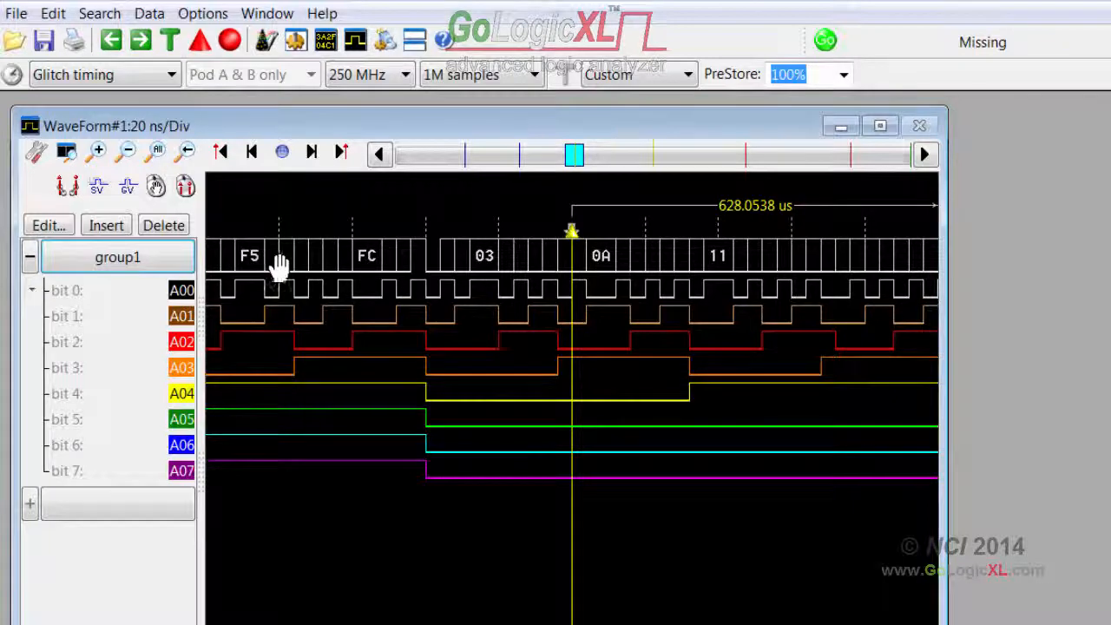
Step: Hide the blue and yellow markers
{"action": "left_click", "coordinate": [99, 13]}
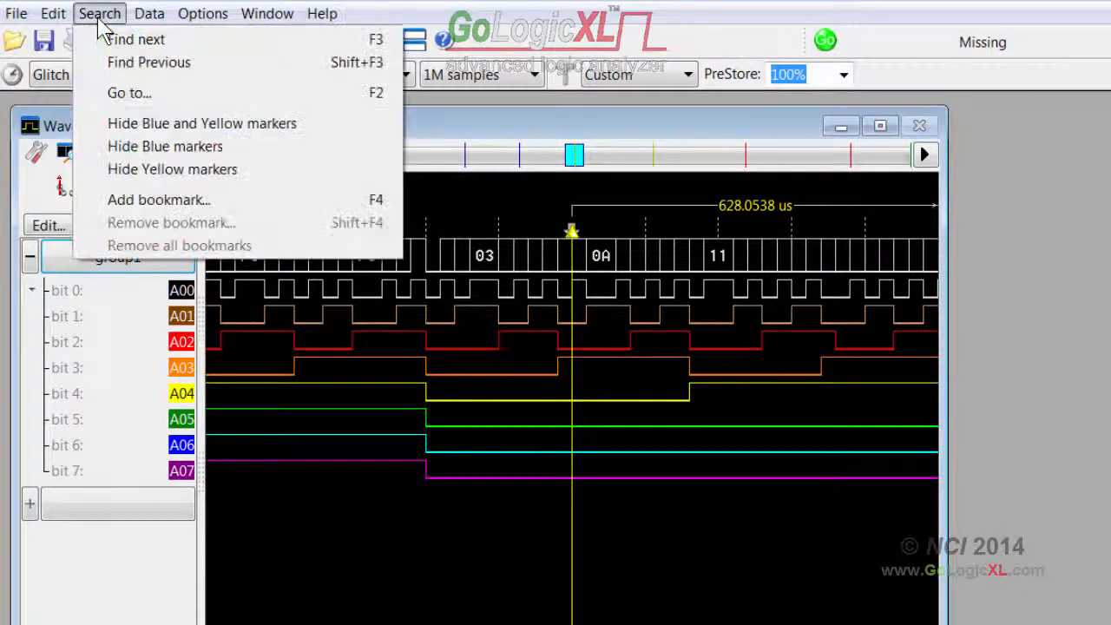
{"action": "left_click", "coordinate": [152, 123]}
Step: Place the red markers at the starts of values FC and 0A, and move the first to mid-value 07, about 10.04 ns before the second
{"action": "left_click", "coordinate": [352, 252]}
{"action": "left_click", "coordinate": [587, 282]}
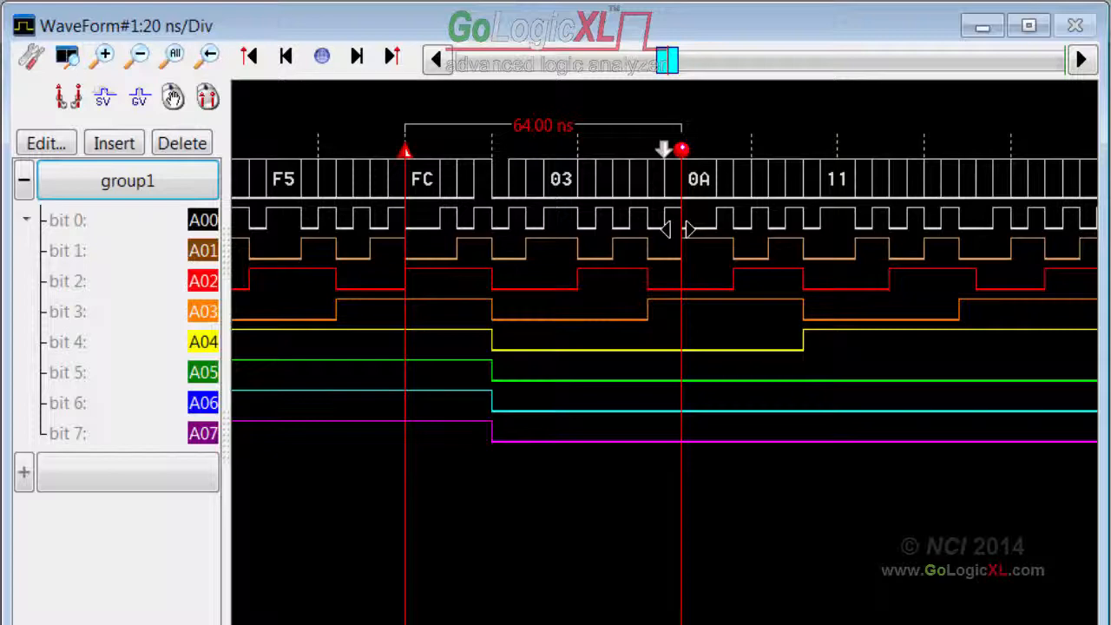
{"action": "scroll", "coordinate": [673, 233], "scroll_direction": "up", "scroll_amount": 3}
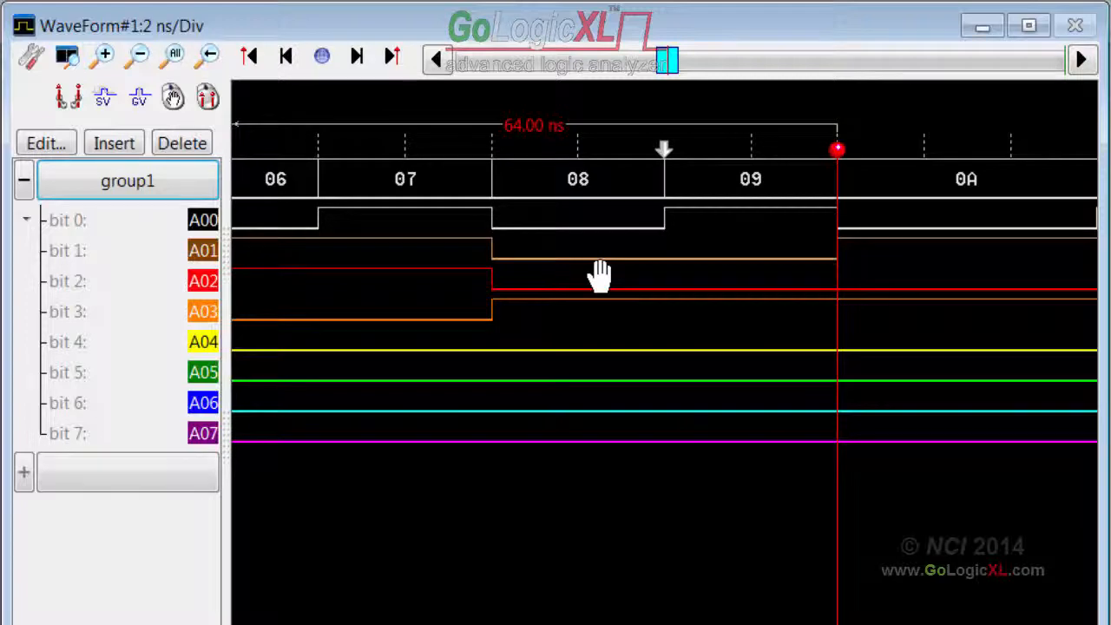
{"action": "left_click", "coordinate": [403, 239]}
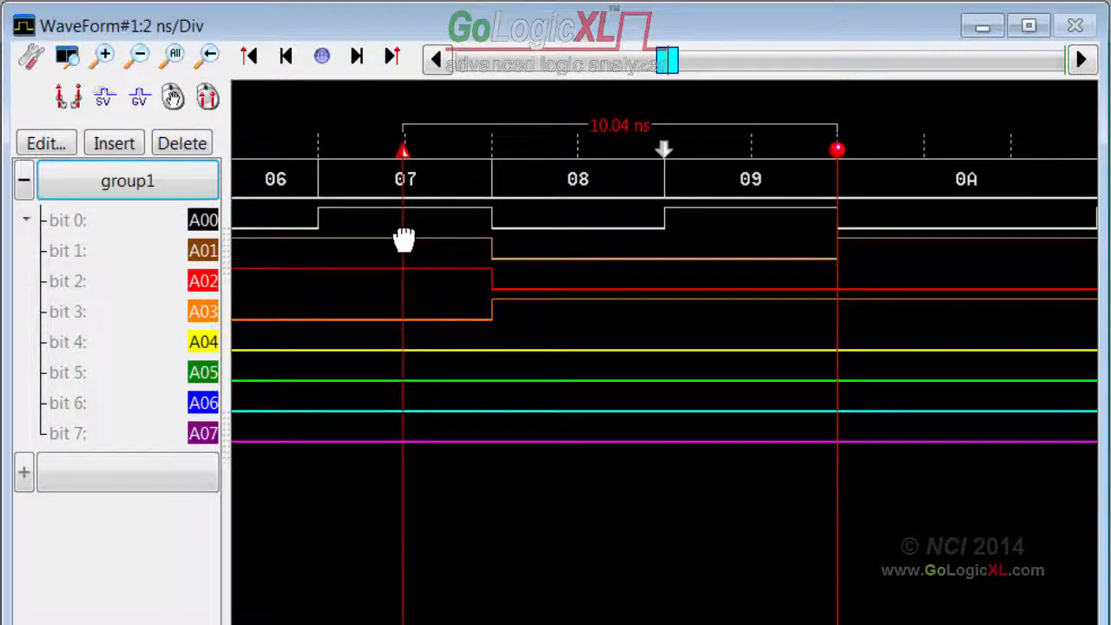
Step: Place the red markers at the starts of values 08 and 0A, and move them to mid-value 07 and mid-value 09, about 8.81 ns apart
{"action": "left_click", "coordinate": [952, 278]}
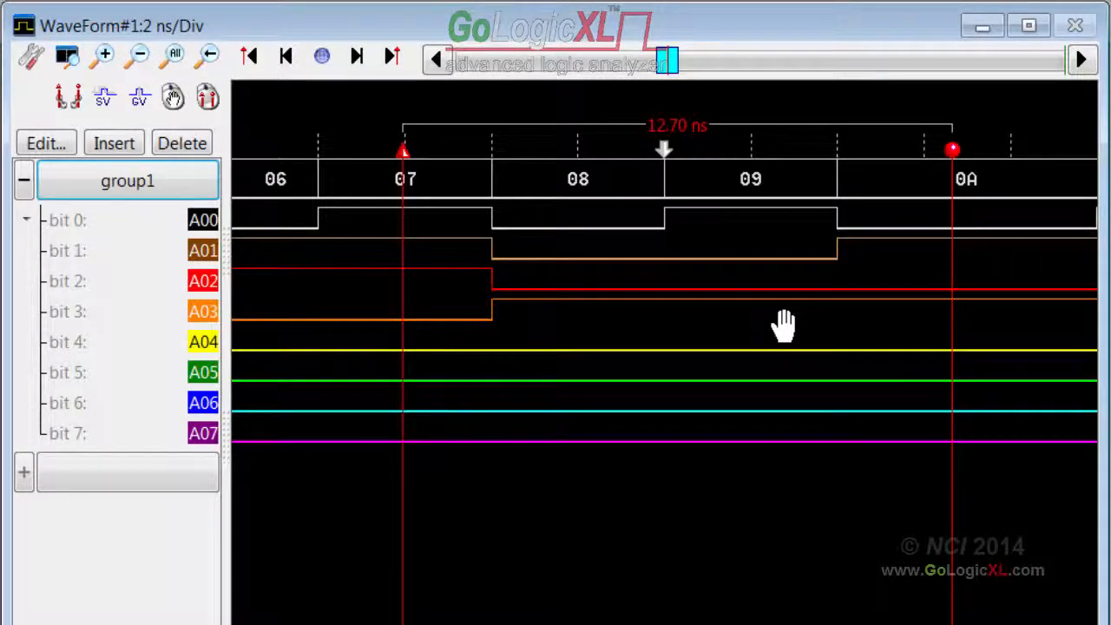
{"action": "left_click", "coordinate": [769, 212]}
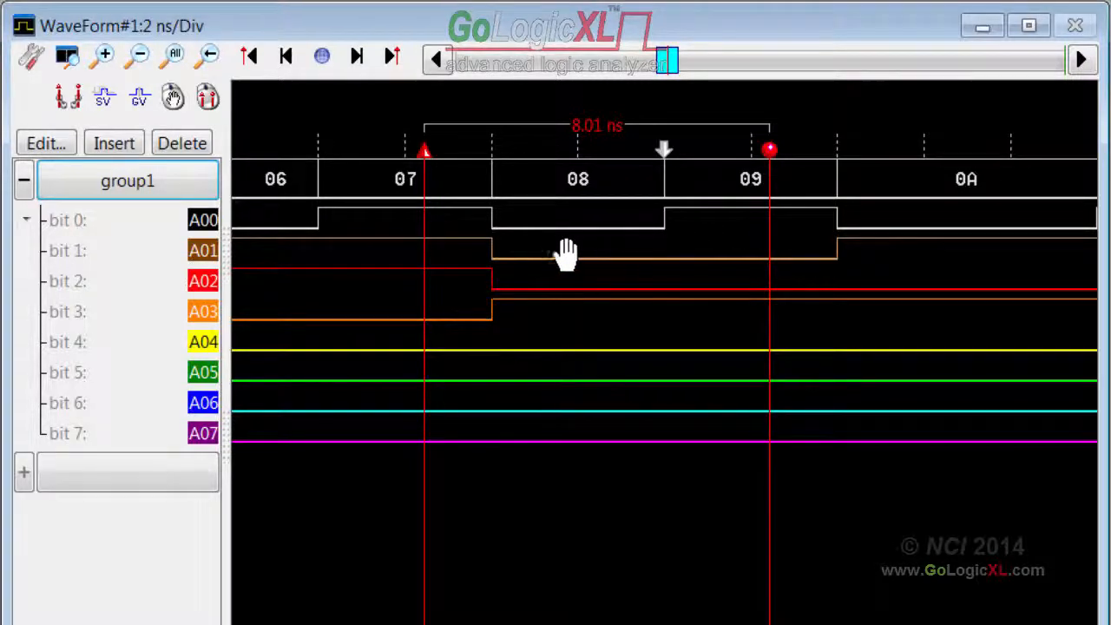
{"action": "left_click", "coordinate": [493, 242]}
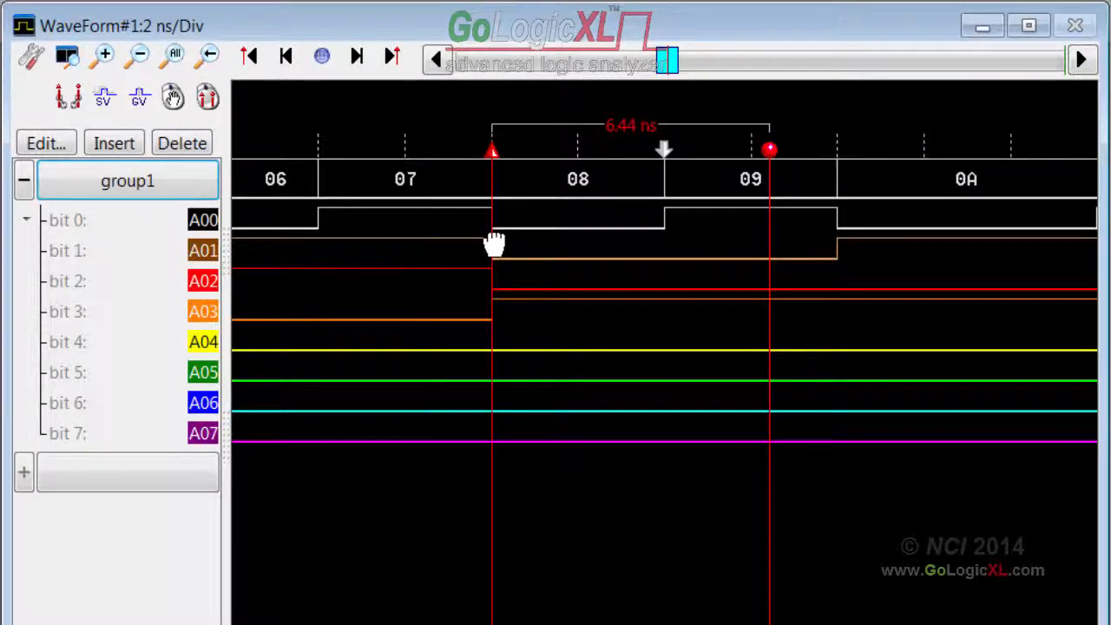
{"action": "left_click", "coordinate": [833, 235]}
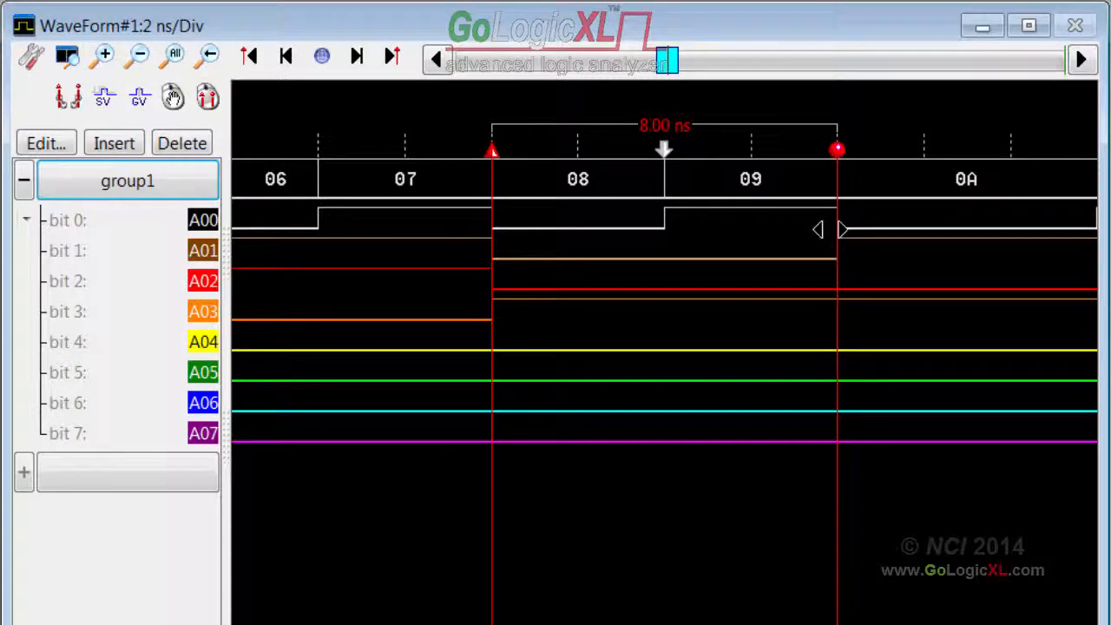
{"action": "left_click", "coordinate": [390, 231]}
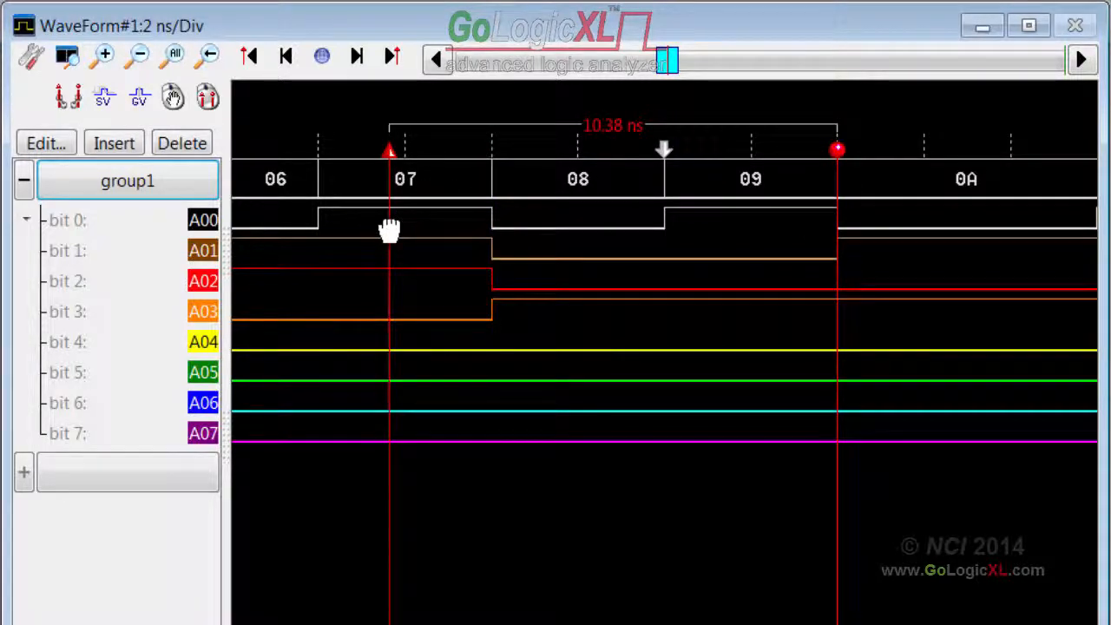
{"action": "left_click", "coordinate": [769, 206]}
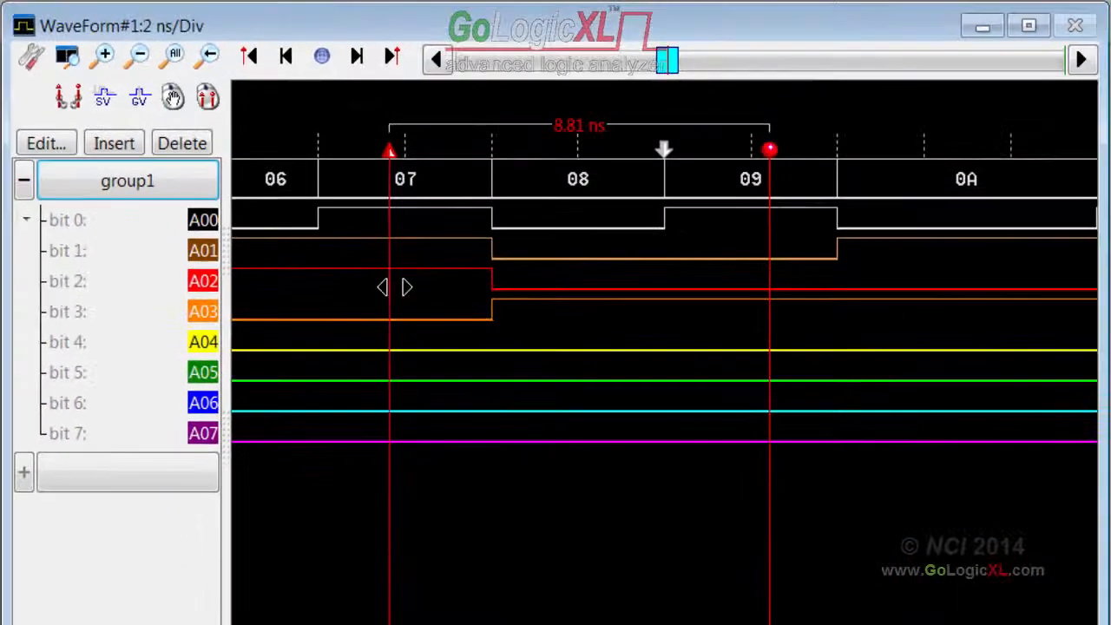
Step: Snap the first red marker to bit 0's rising edge at the start of value 07, and move the second to the start of value 0A
{"action": "left_click_drag", "start_coordinate": [391, 288], "coordinate": [384, 250]}
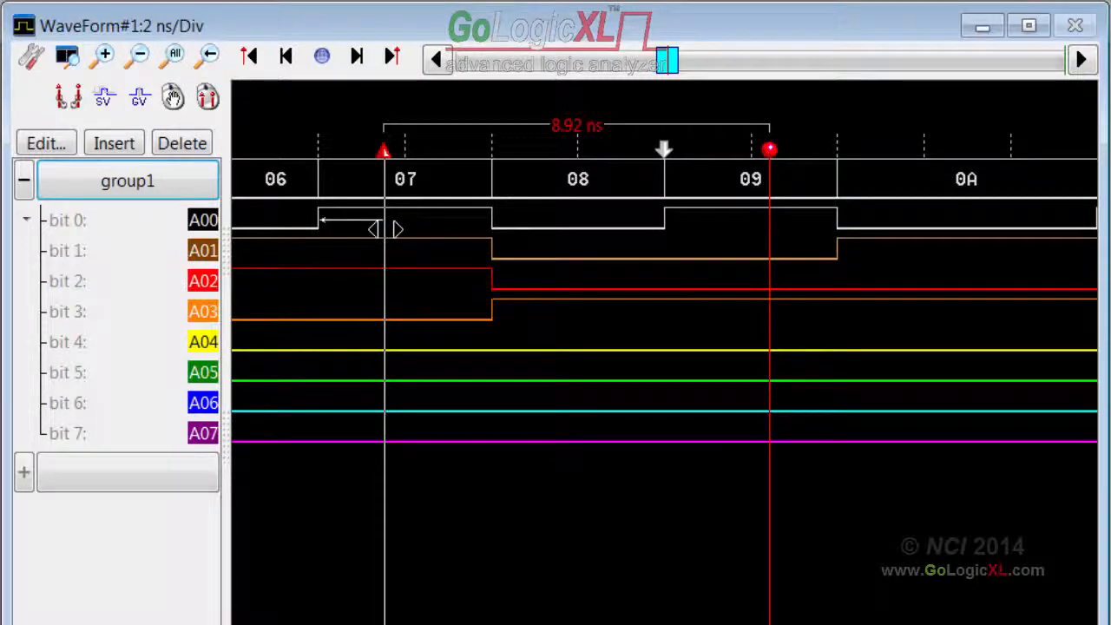
{"action": "left_click", "coordinate": [385, 229]}
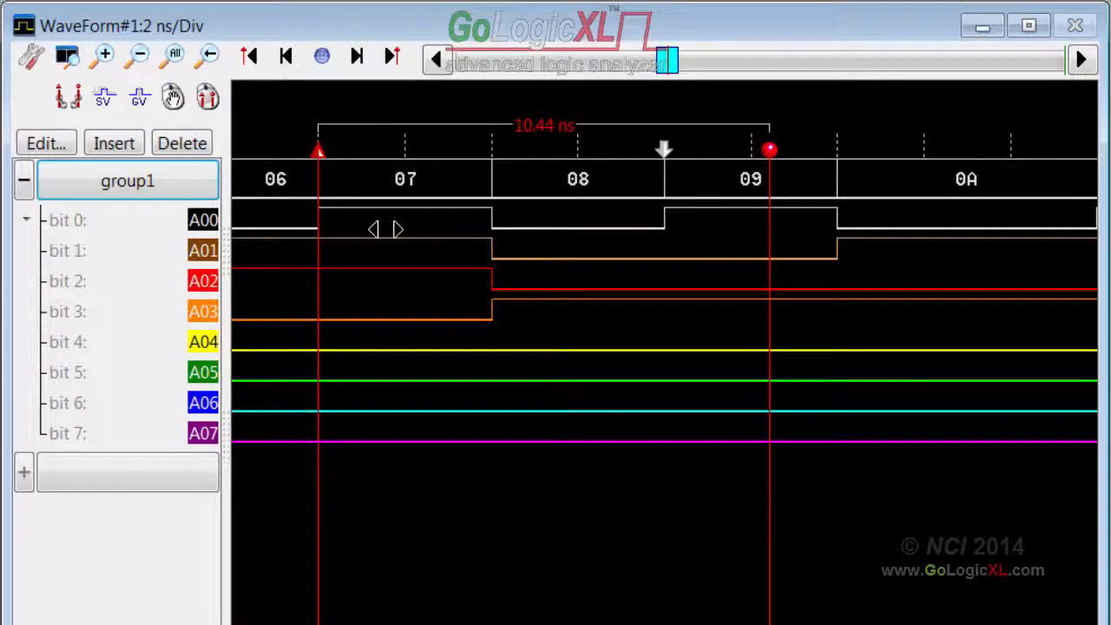
{"action": "left_click_drag", "start_coordinate": [769, 266], "coordinate": [642, 508]}
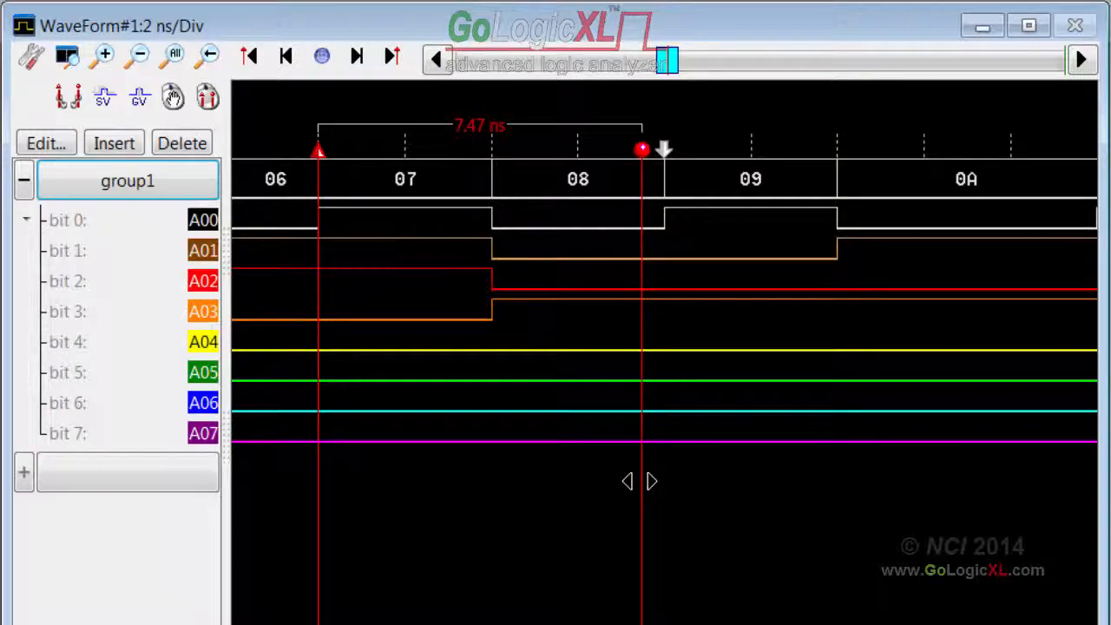
{"action": "left_click_drag", "start_coordinate": [640, 481], "coordinate": [954, 276]}
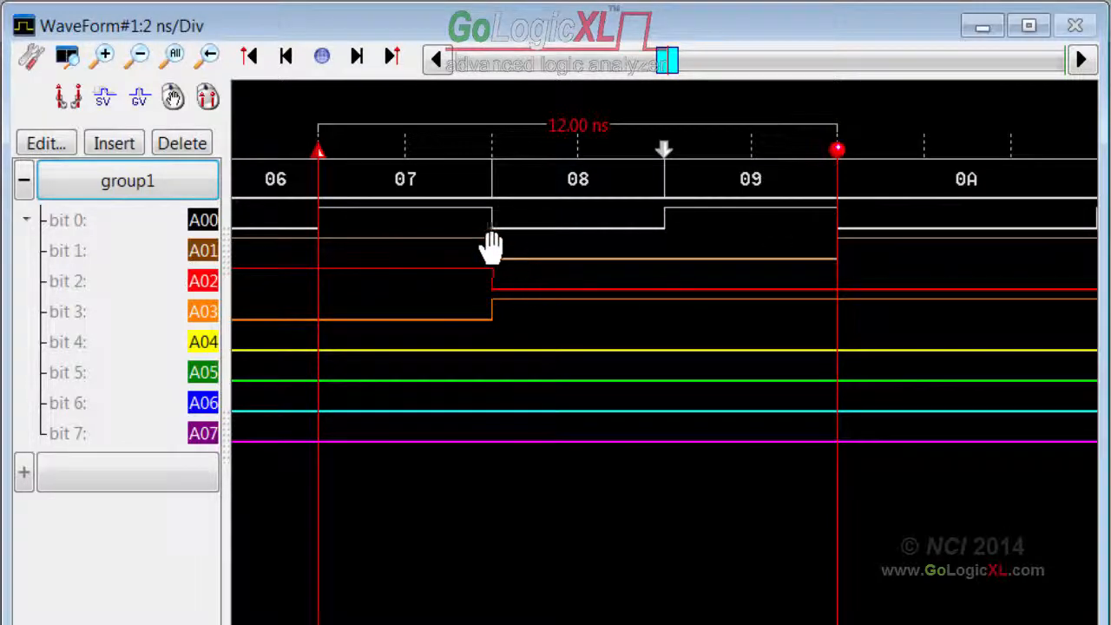
Step: Place the red markers at the start and end of value 05, 4 ns apart
{"action": "scroll", "coordinate": [492, 245], "scroll_direction": "down", "scroll_amount": 1}
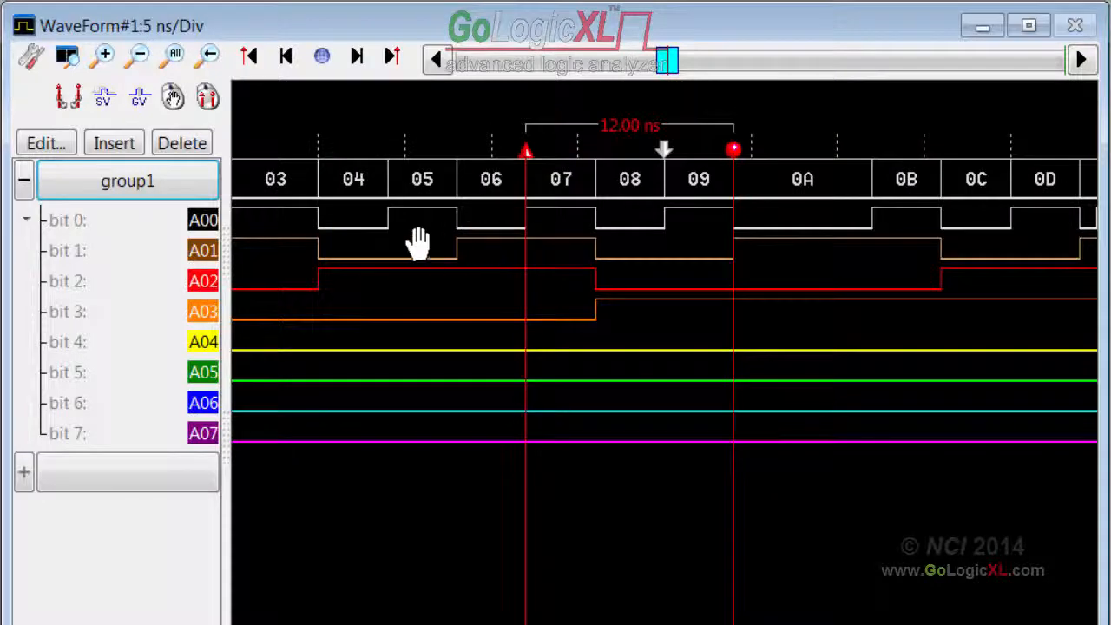
{"action": "left_click", "coordinate": [415, 238]}
{"action": "left_click", "coordinate": [458, 244]}
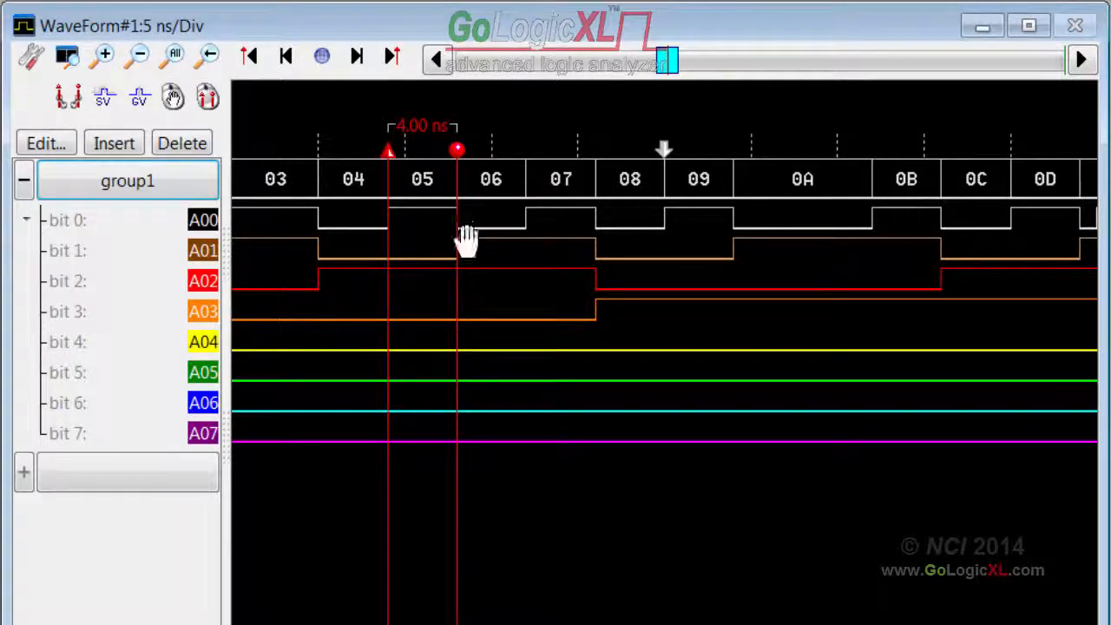
Step: Turn off direct marker placement in the waveform, and move the first red marker by its line, returning it to the start of value 05
{"action": "left_click", "coordinate": [70, 100]}
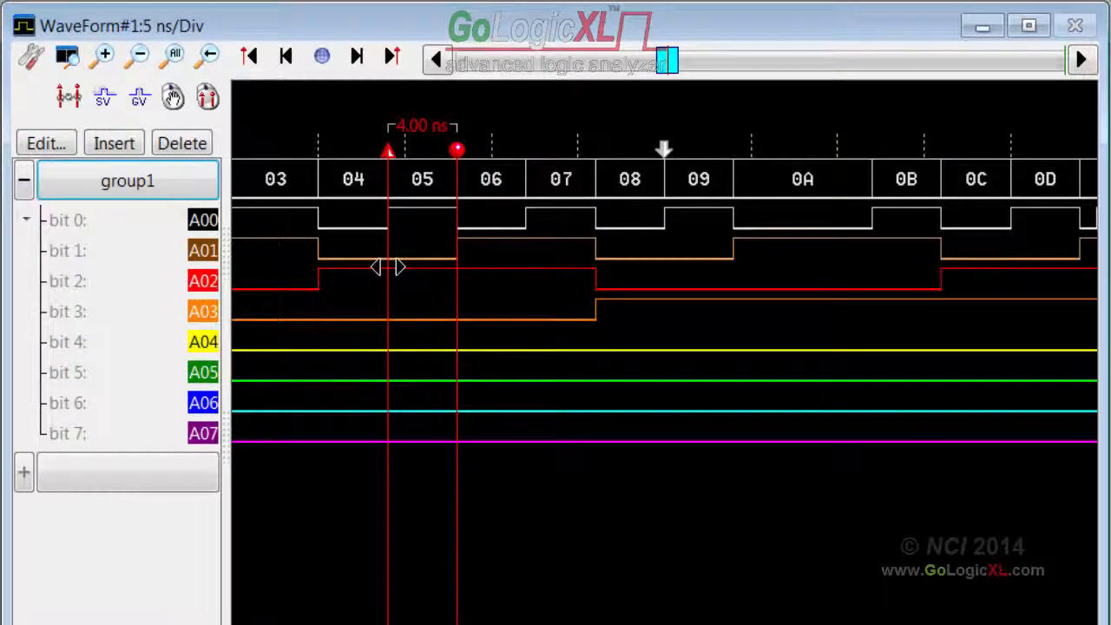
{"action": "left_click", "coordinate": [622, 269]}
{"action": "mouse_move", "coordinate": [615, 276]}
{"action": "left_mouse_down"}
{"action": "mouse_move", "coordinate": [506, 271]}
{"action": "mouse_move", "coordinate": [1006, 276]}
{"action": "mouse_move", "coordinate": [390, 204]}
{"action": "mouse_move", "coordinate": [402, 211]}
{"action": "mouse_move", "coordinate": [388, 213]}
{"action": "left_mouse_up"}
Step: Turn direct marker placement back on and place the second red marker at the start of value 0A, 20 ns after the first
{"action": "left_click", "coordinate": [68, 97]}
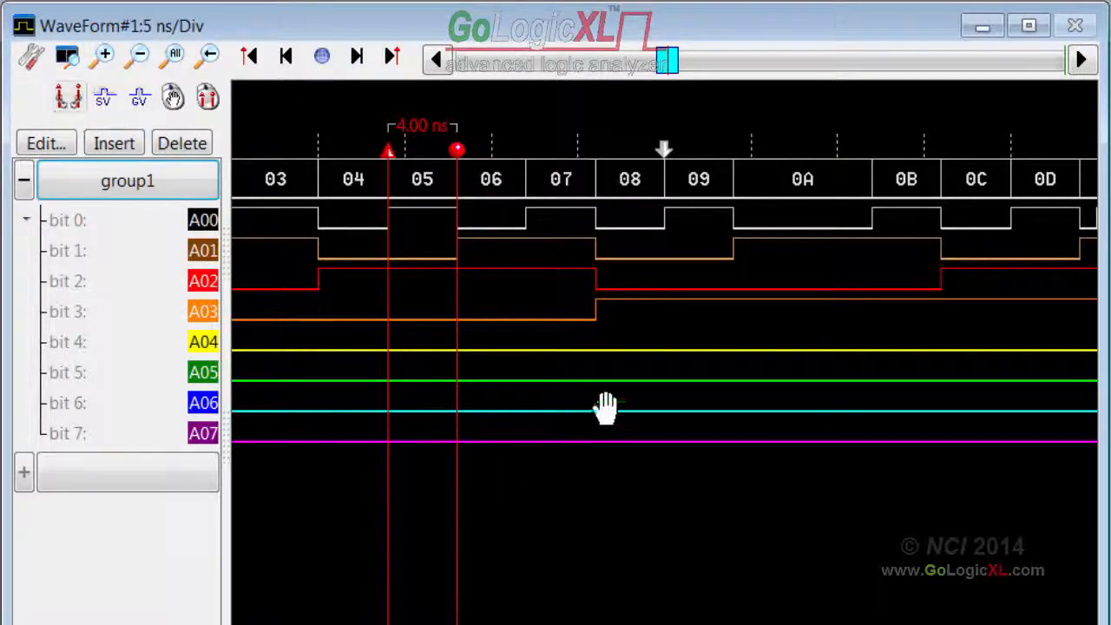
{"action": "left_click", "coordinate": [734, 260]}
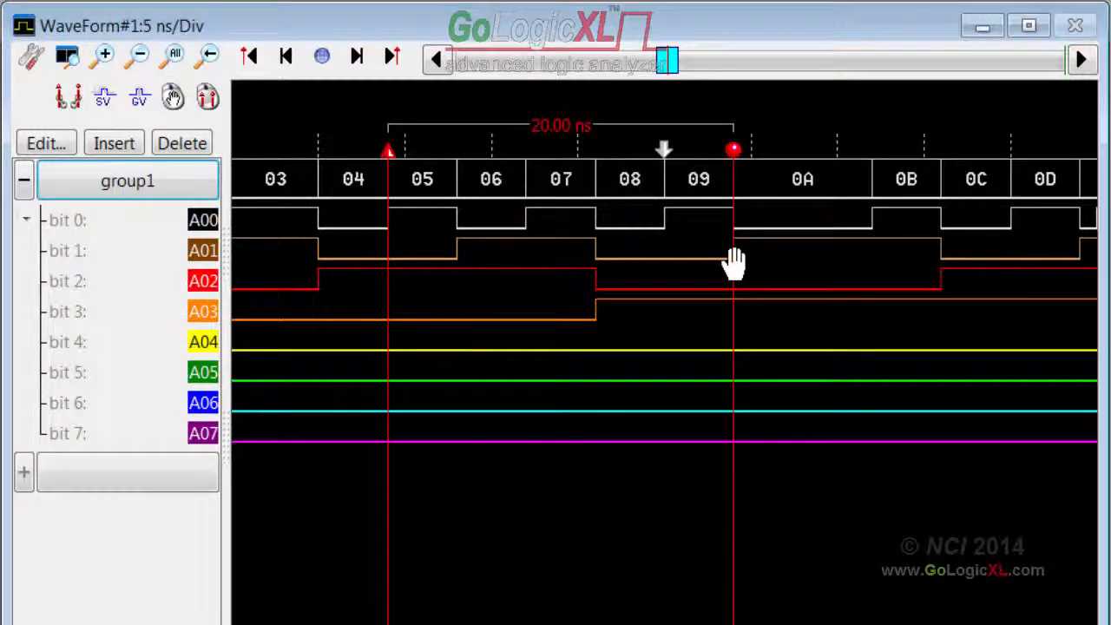